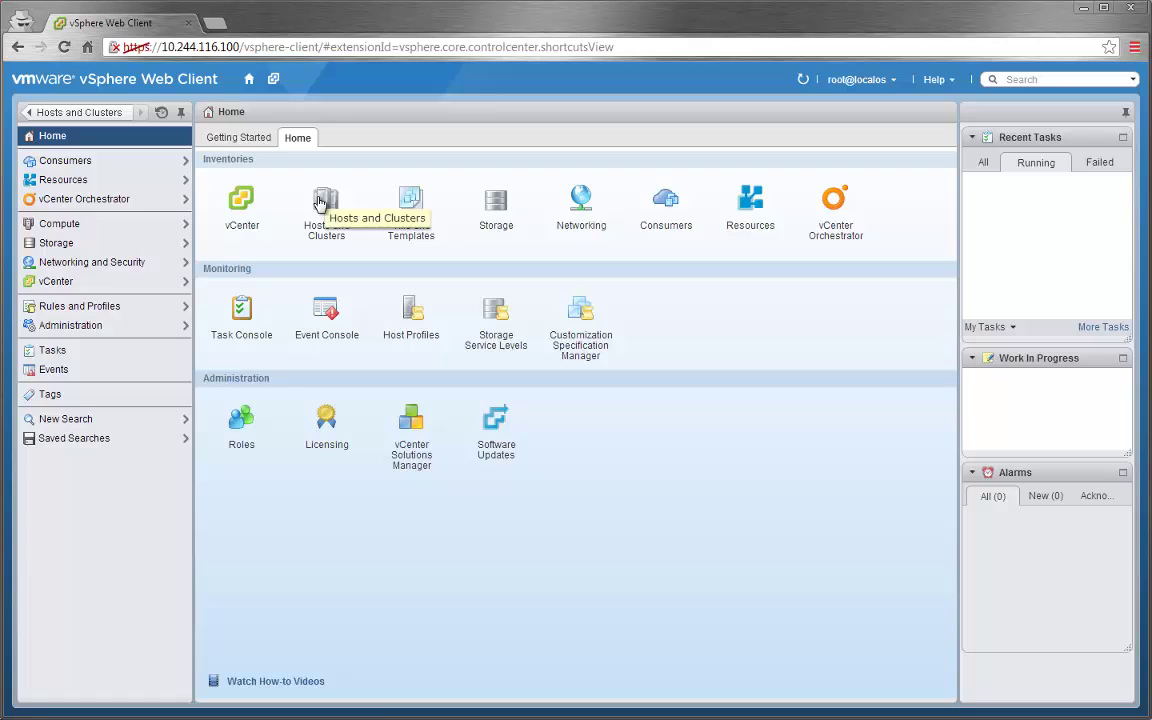
{"action": "left_click", "coordinate": [322, 196]}
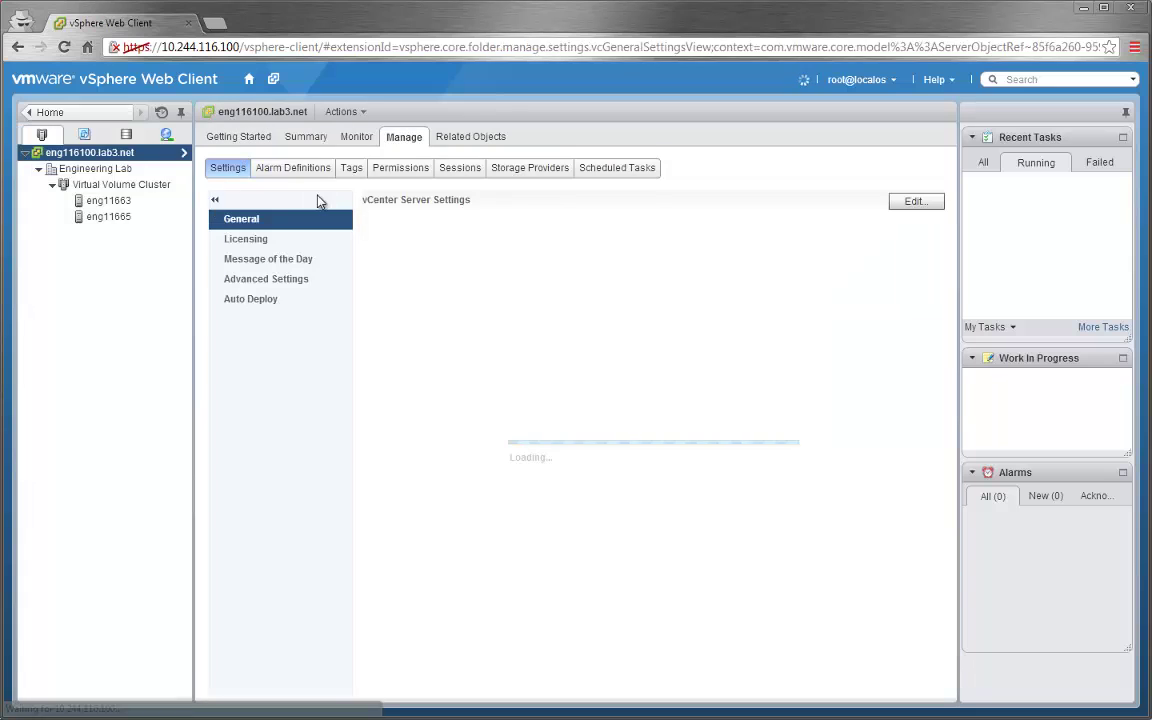
{"action": "left_click", "coordinate": [524, 170]}
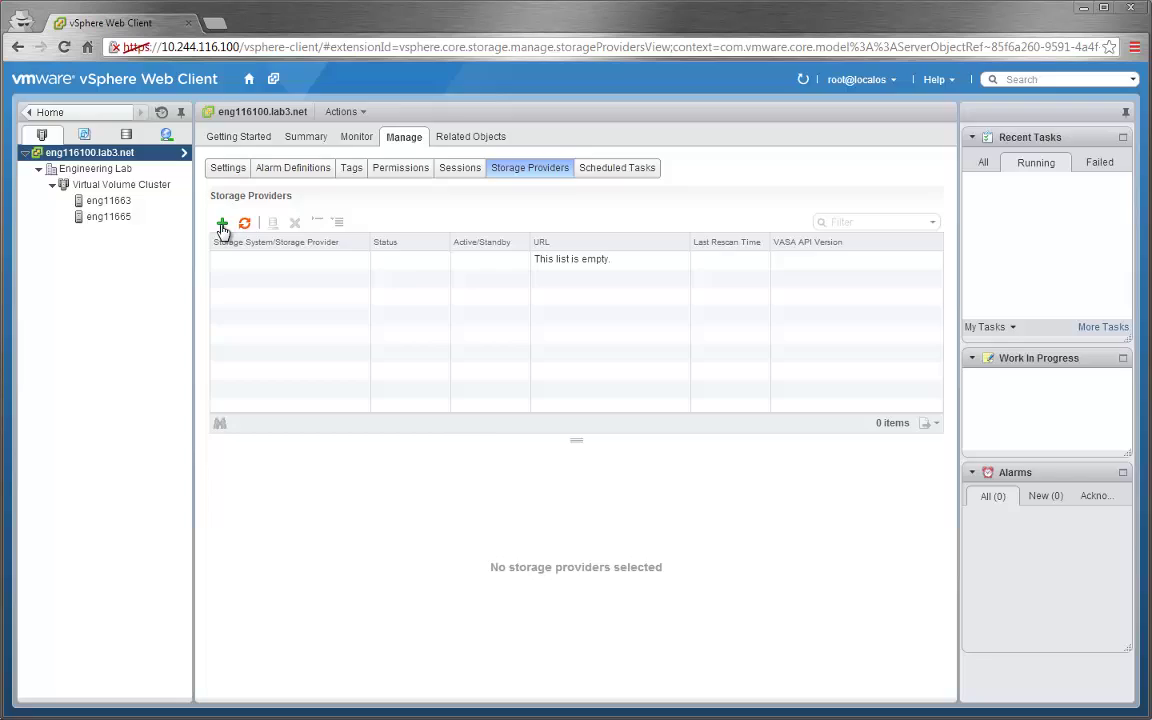
{"action": "left_click", "coordinate": [222, 224]}
{"action": "left_click", "coordinate": [491, 326]}
{"action": "type", "text": "USD VNXe"}
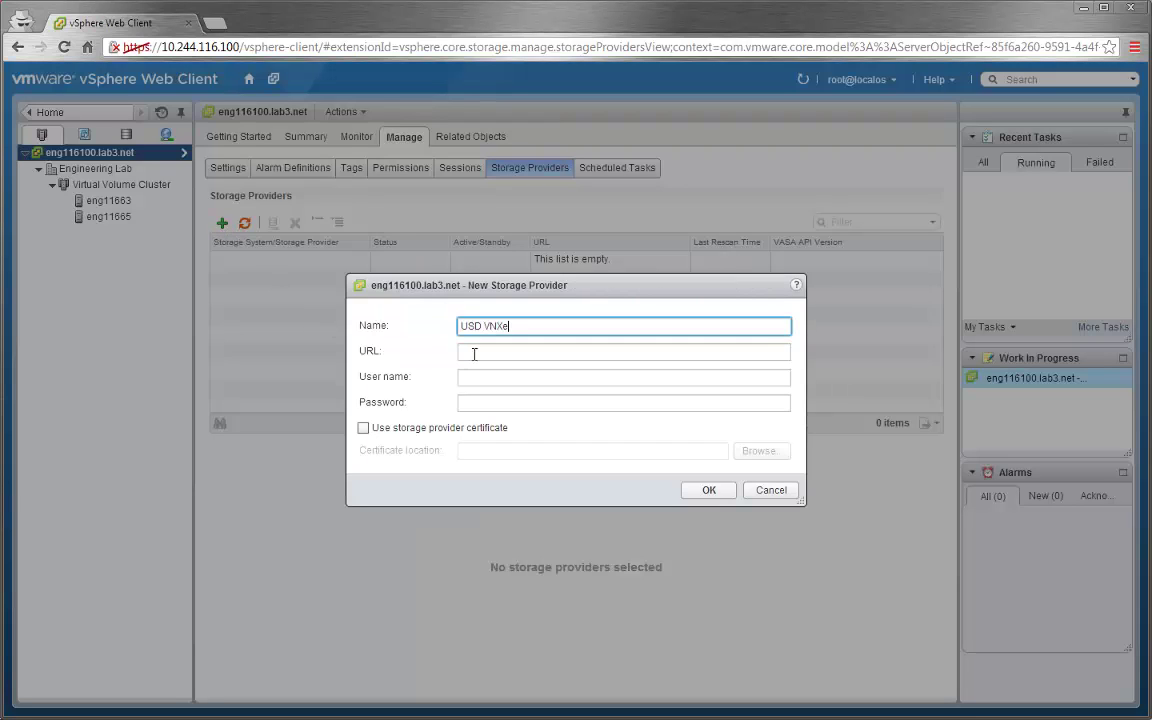
{"action": "left_click", "coordinate": [474, 352]}
{"action": "type", "text": "http://10.245."}
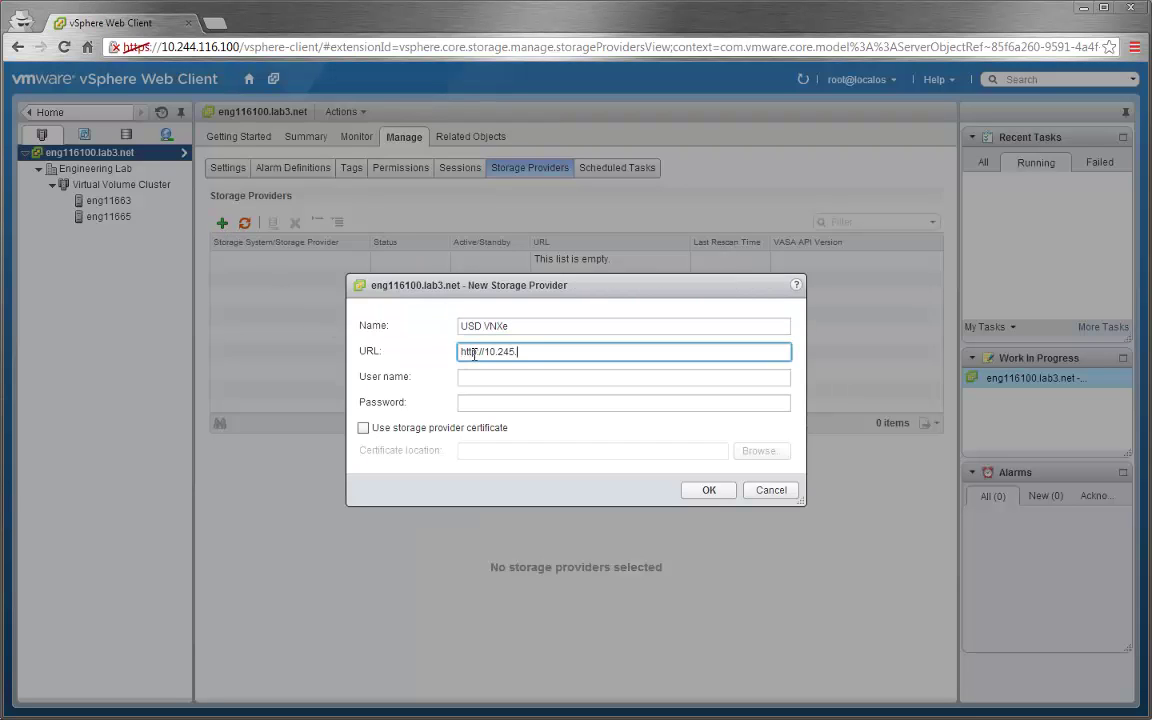
{"action": "type", "text": "118.100:8080/vasa/version.xml"}
{"action": "left_click", "coordinate": [494, 377]}
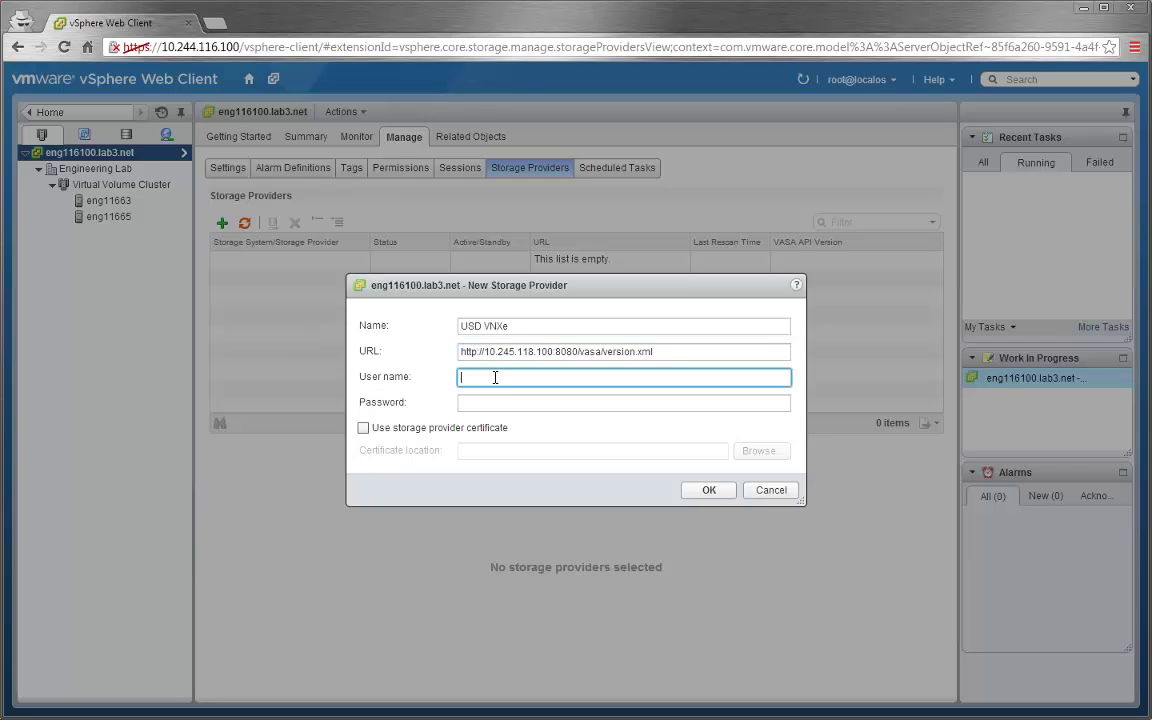
{"action": "type", "text": "admin"}
{"action": "left_click", "coordinate": [504, 401]}
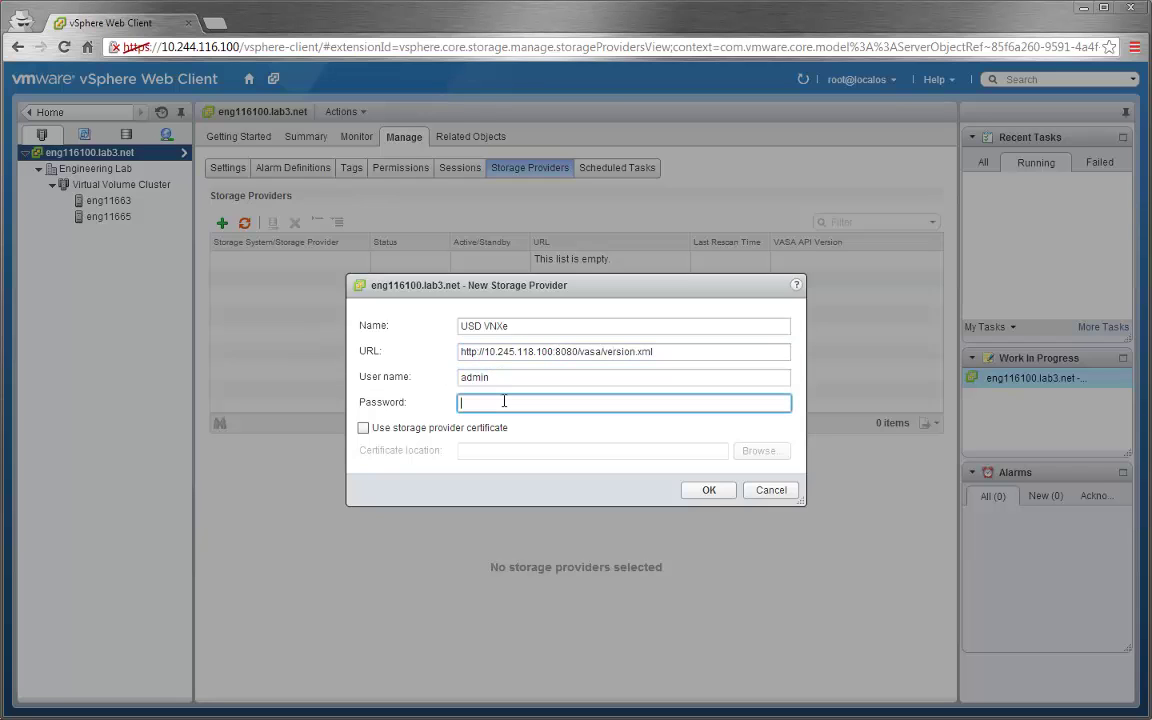
{"action": "left_click", "coordinate": [700, 490]}
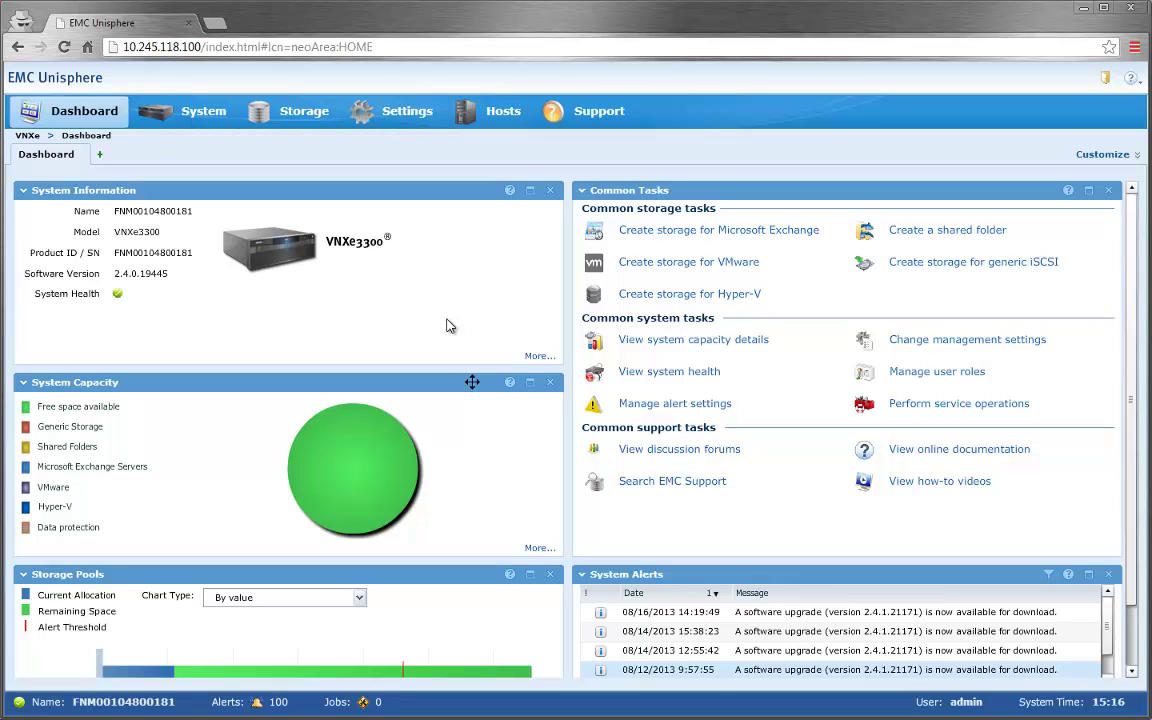
- Open Settings > IO Demultiplexer and select the vvol_pe endpoint at 10.245.118.52 on server_2
{"action": "mouse_move", "coordinate": [399, 118]}
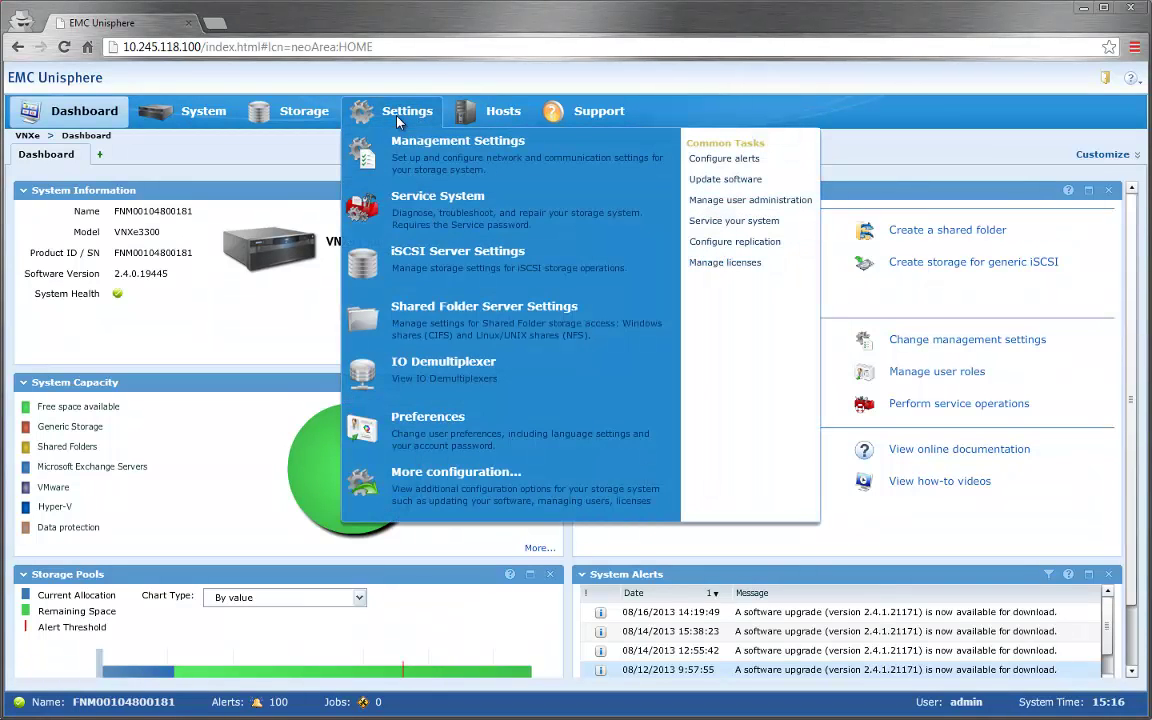
{"action": "left_click", "coordinate": [390, 342]}
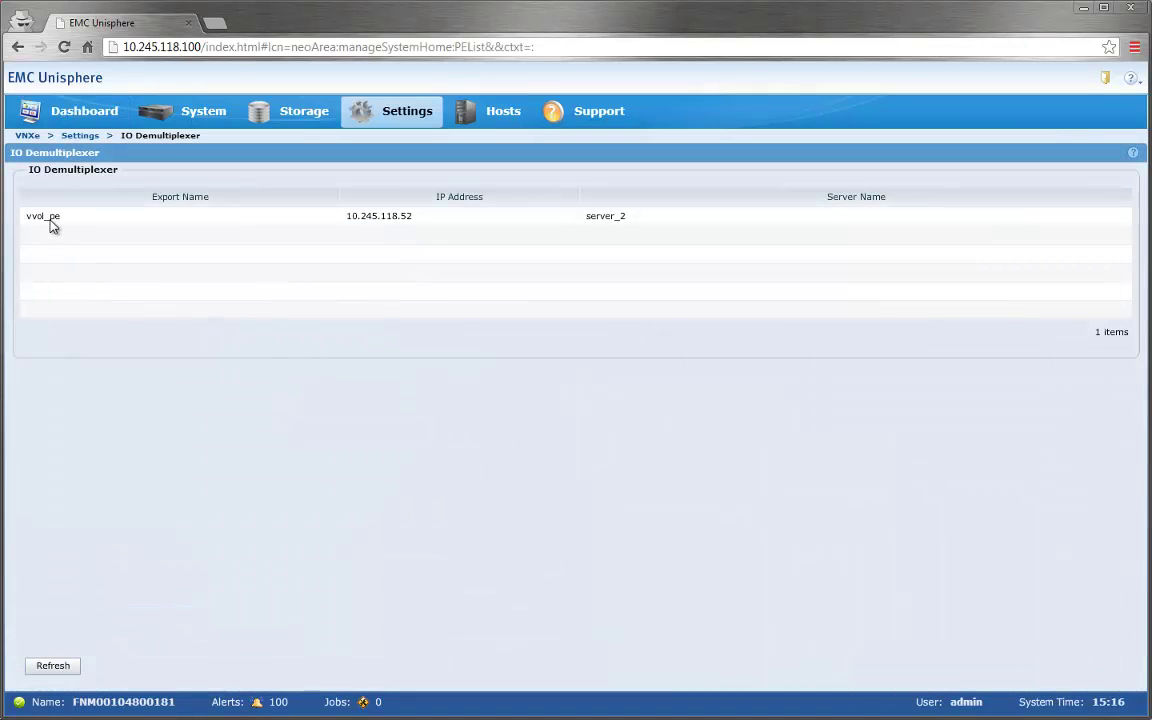
{"action": "left_click", "coordinate": [50, 220]}
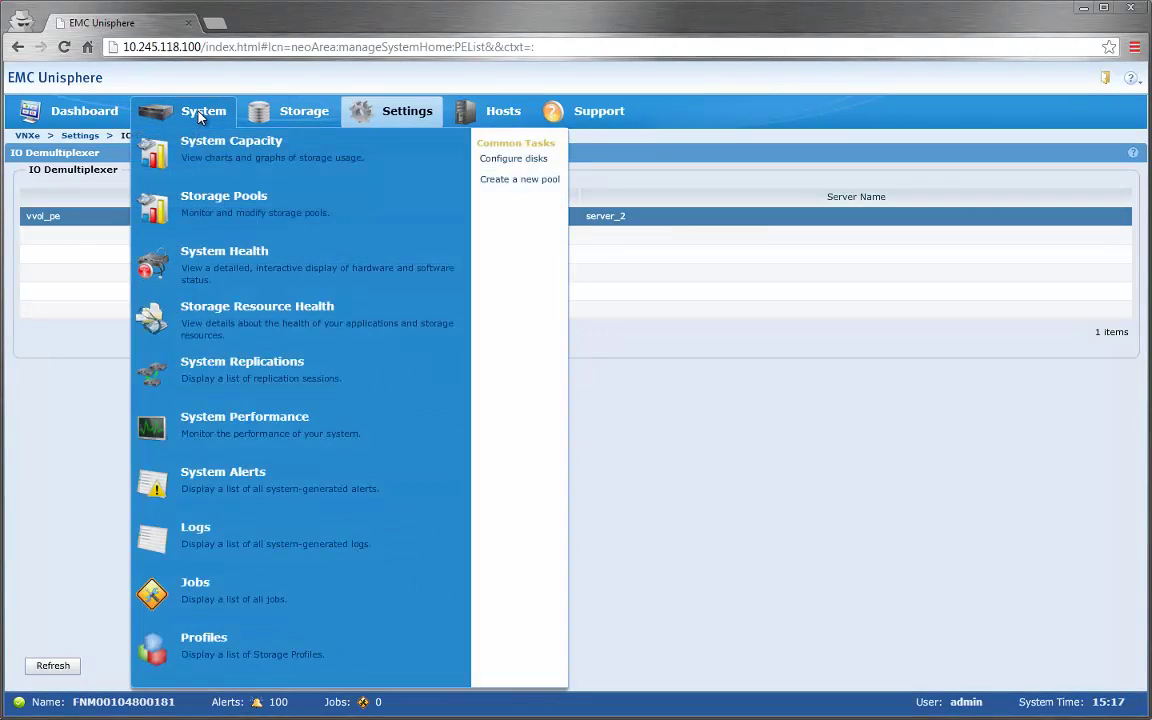
- Open the Storage Profiles list and select the Gold, Silver and Bronze profiles in turn
{"action": "left_click", "coordinate": [199, 114]}
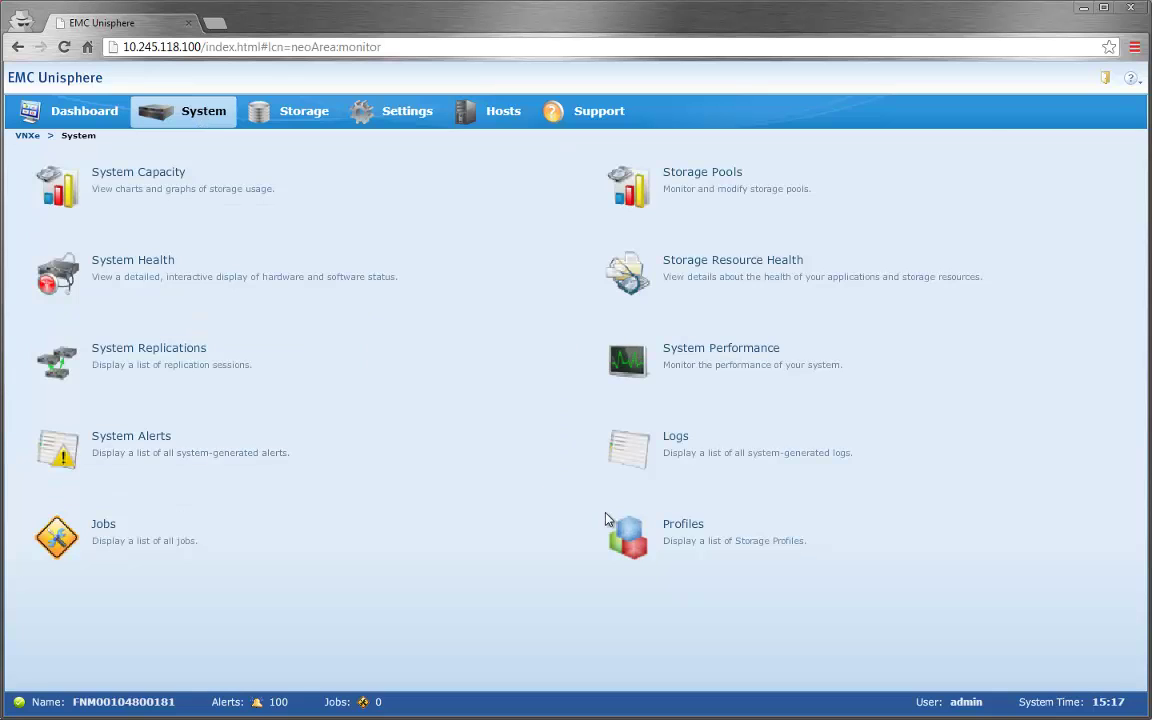
{"action": "left_click", "coordinate": [632, 531]}
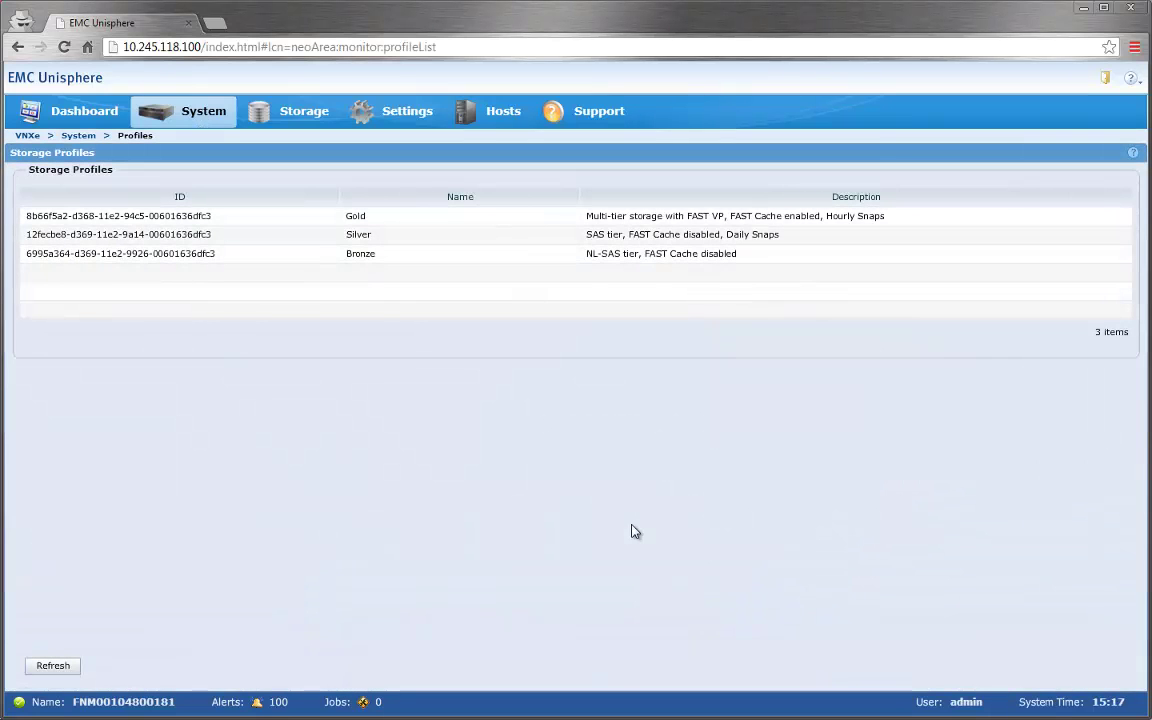
{"action": "left_click", "coordinate": [586, 222]}
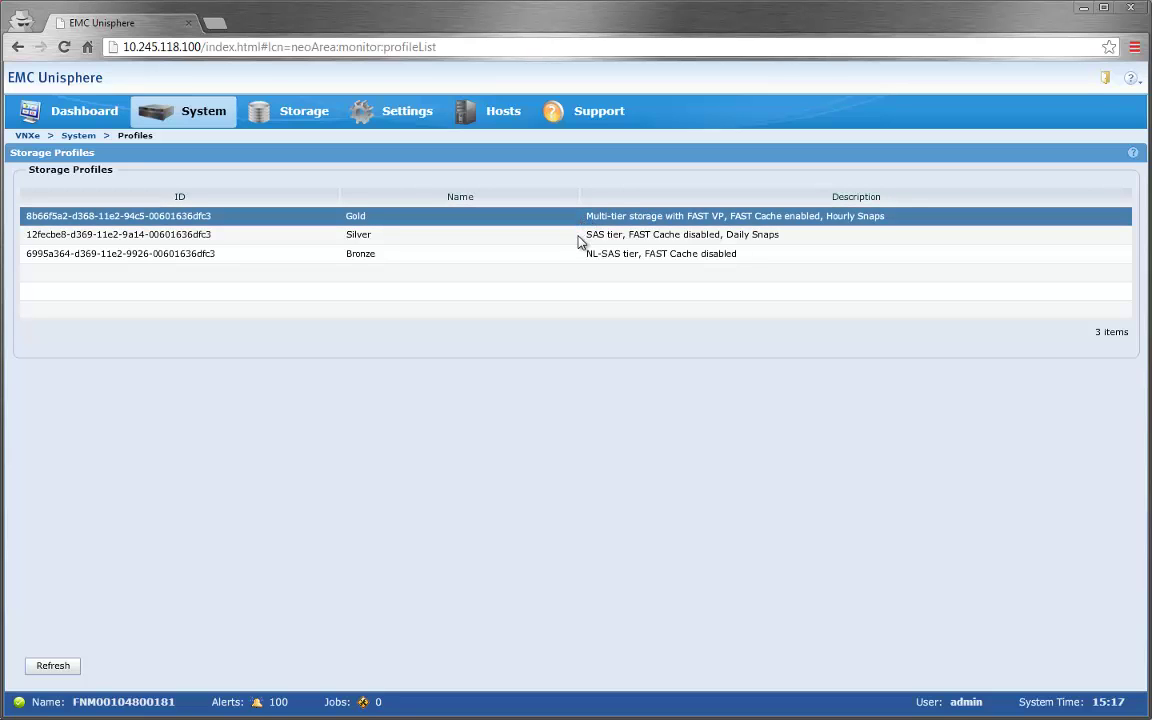
{"action": "left_click", "coordinate": [578, 242]}
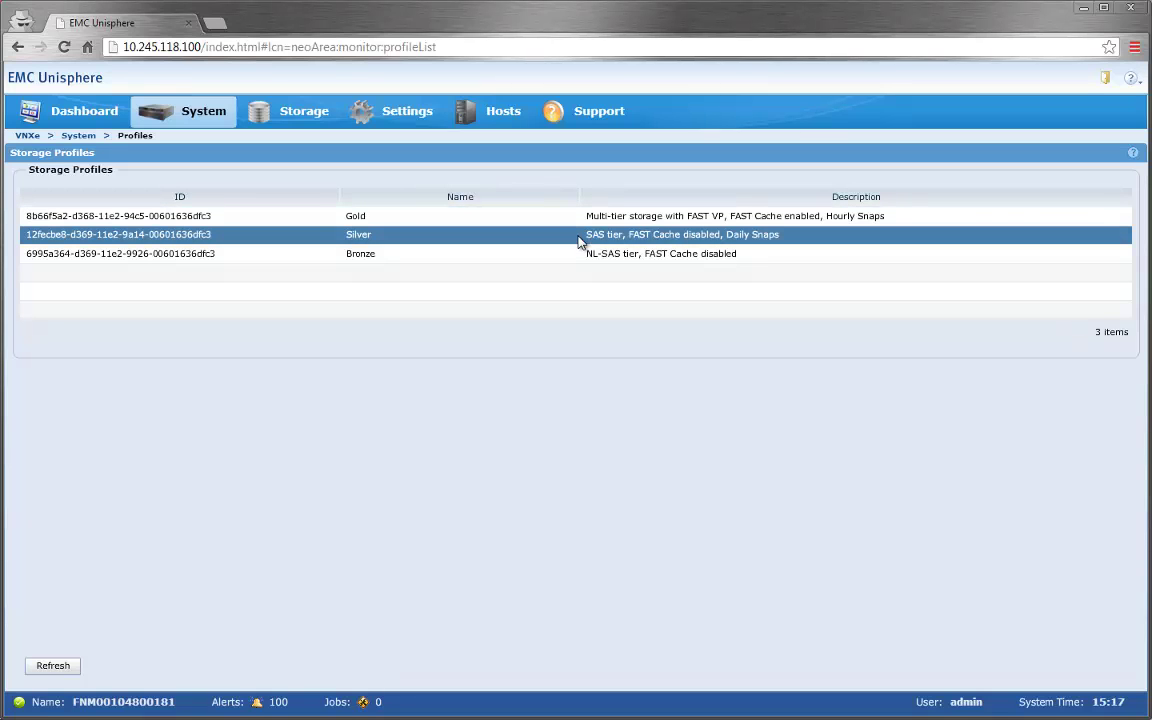
{"action": "left_click", "coordinate": [578, 259]}
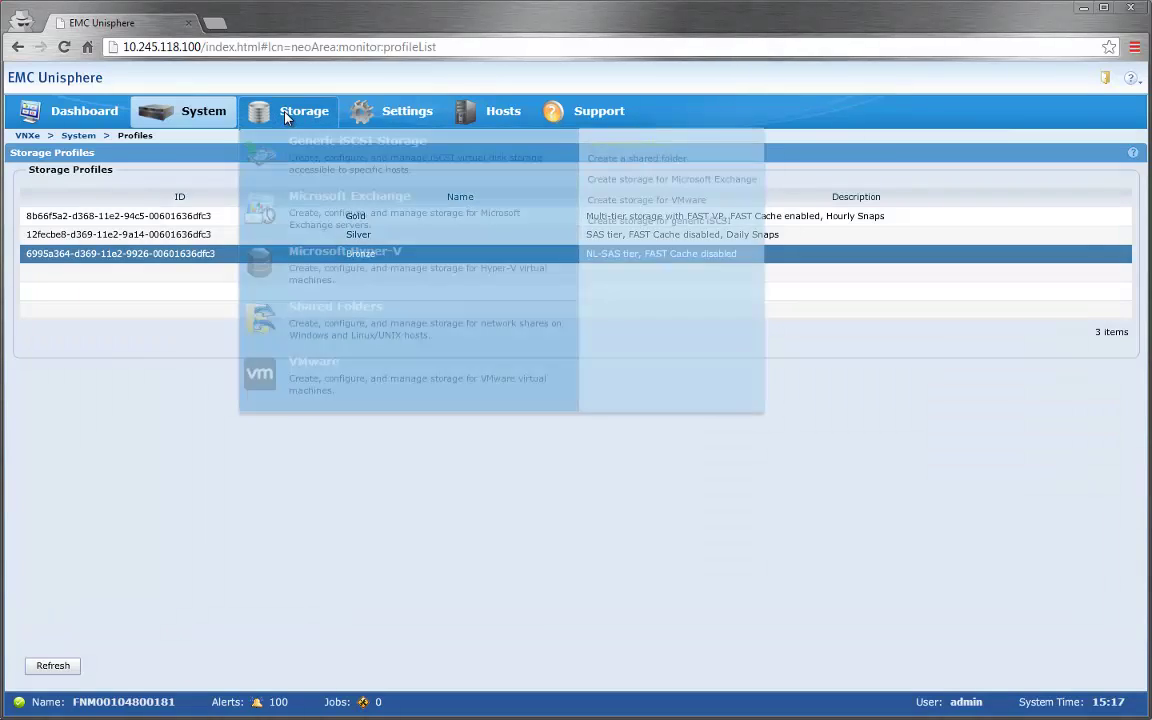
- Open the Finance VMware datastore's Profiles tab and select the Silver (80 GB) and Gold (20 GB) entries
{"action": "left_click", "coordinate": [286, 116]}
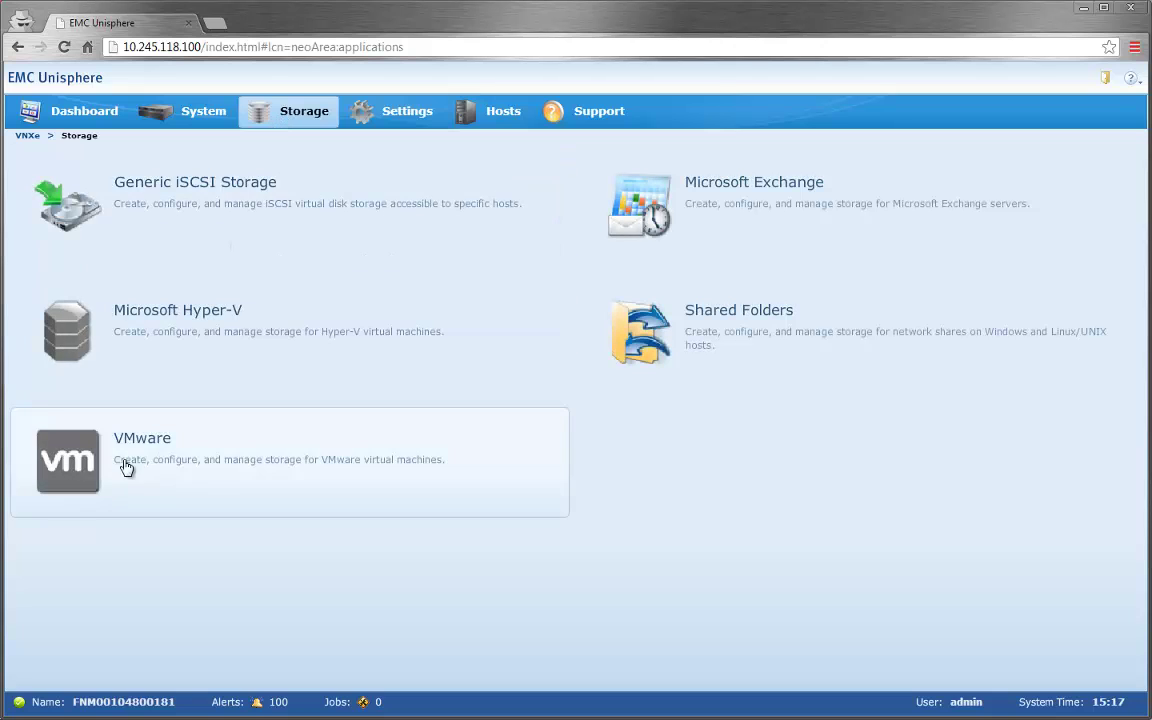
{"action": "left_click", "coordinate": [80, 420]}
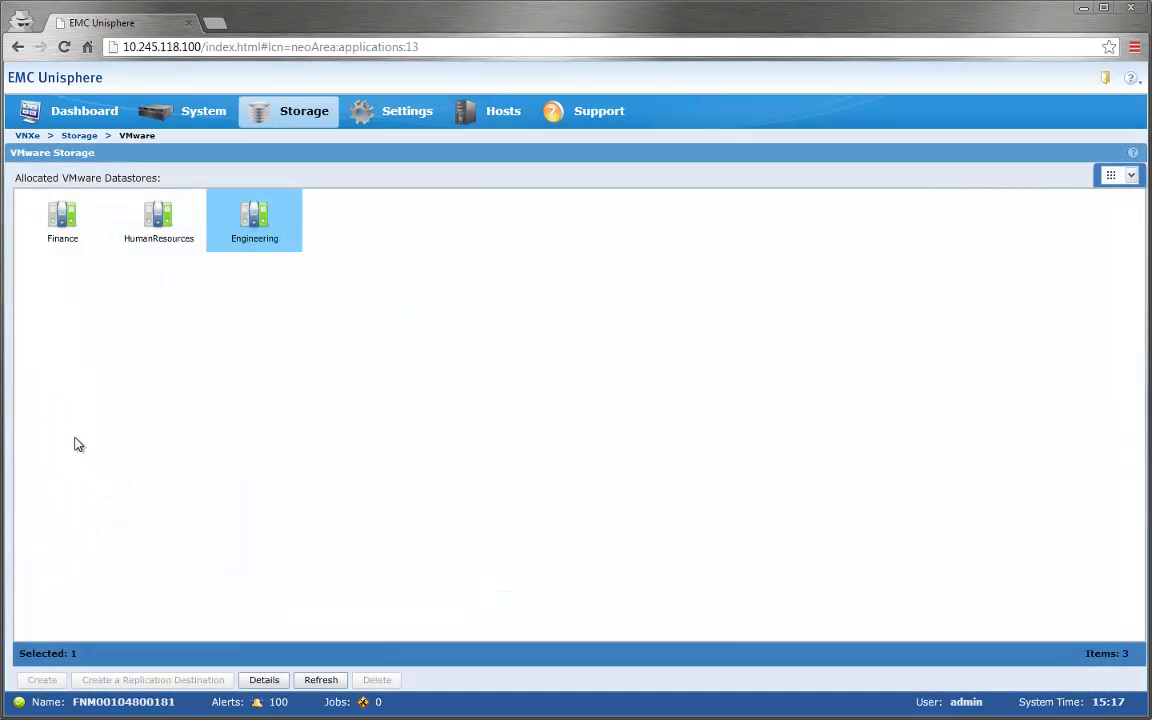
{"action": "double_click", "coordinate": [60, 222]}
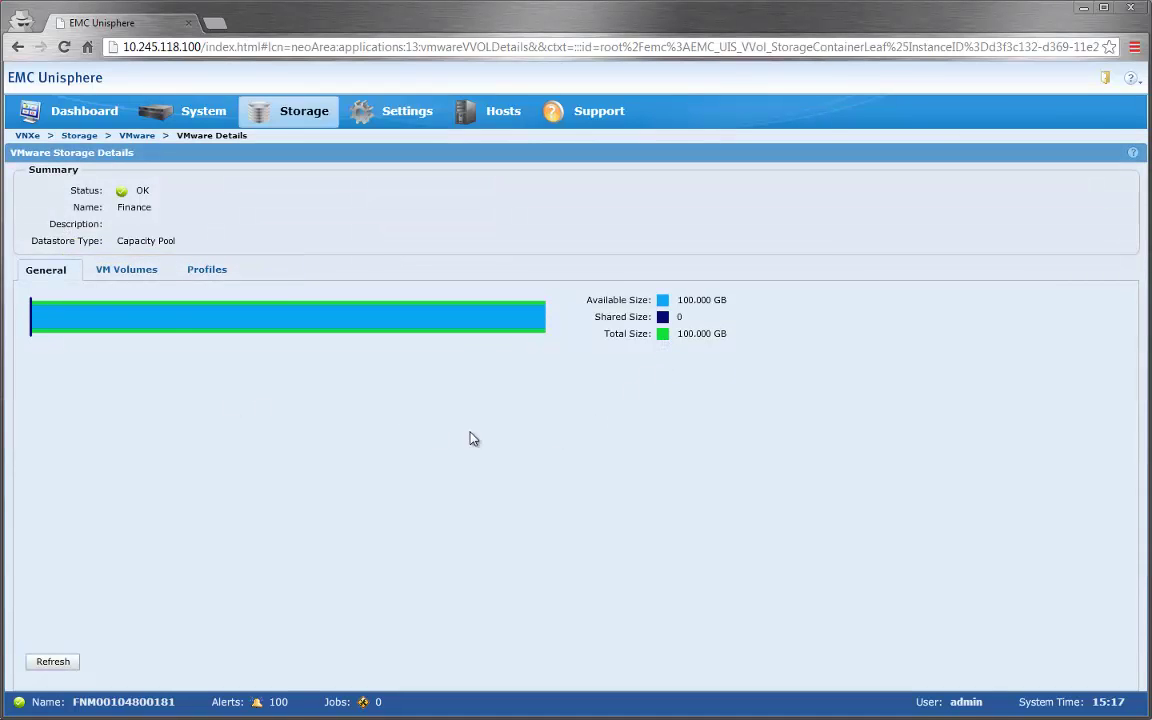
{"action": "left_click", "coordinate": [197, 272]}
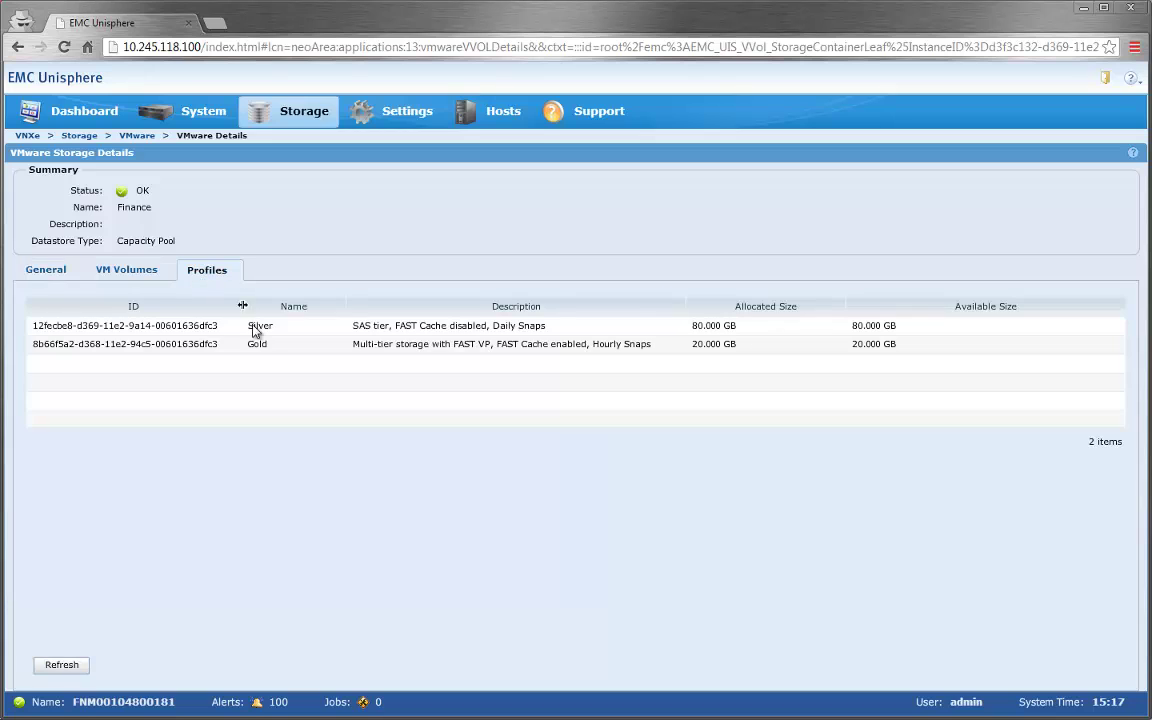
{"action": "left_click", "coordinate": [207, 333]}
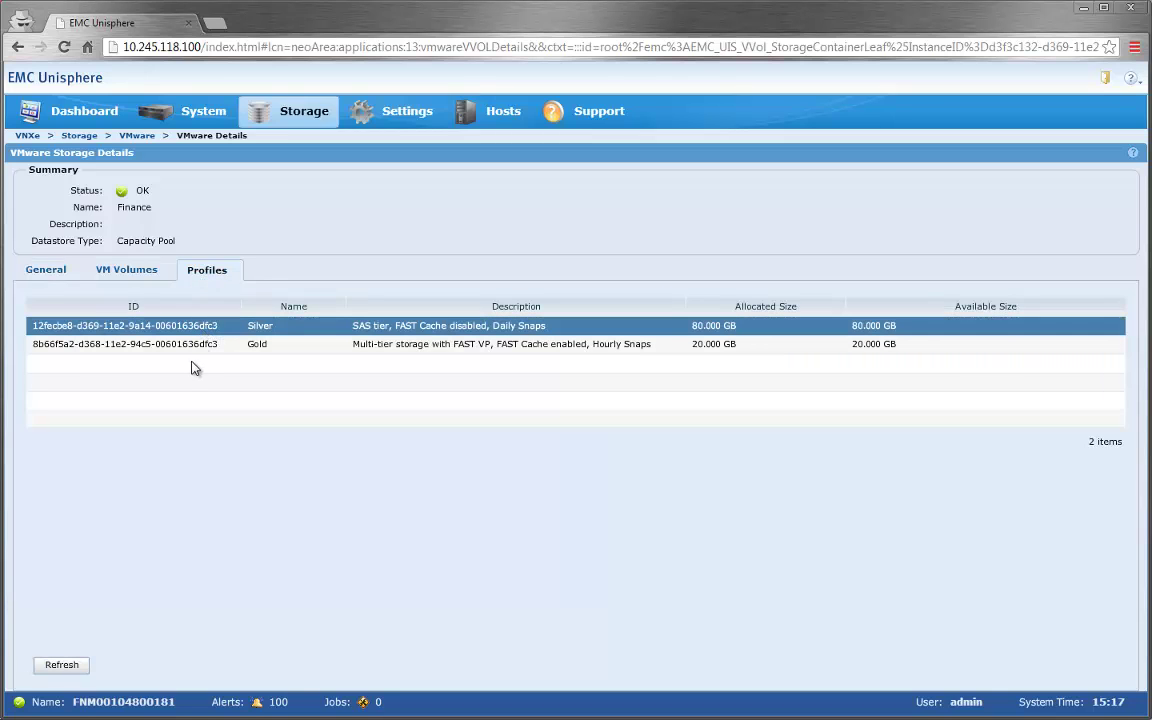
{"action": "left_click", "coordinate": [191, 345]}
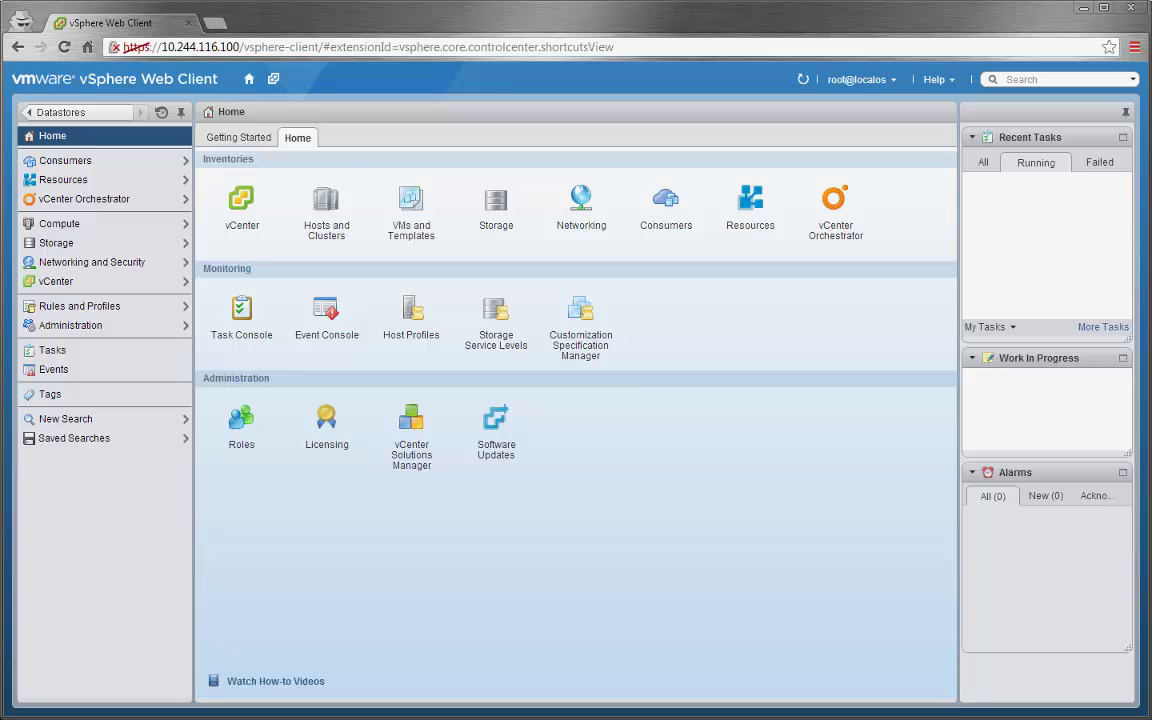
- Create VVOL datastore Finance in Engineering Lab on the Finance container, accessible to both hosts
{"action": "left_click", "coordinate": [273, 80]}
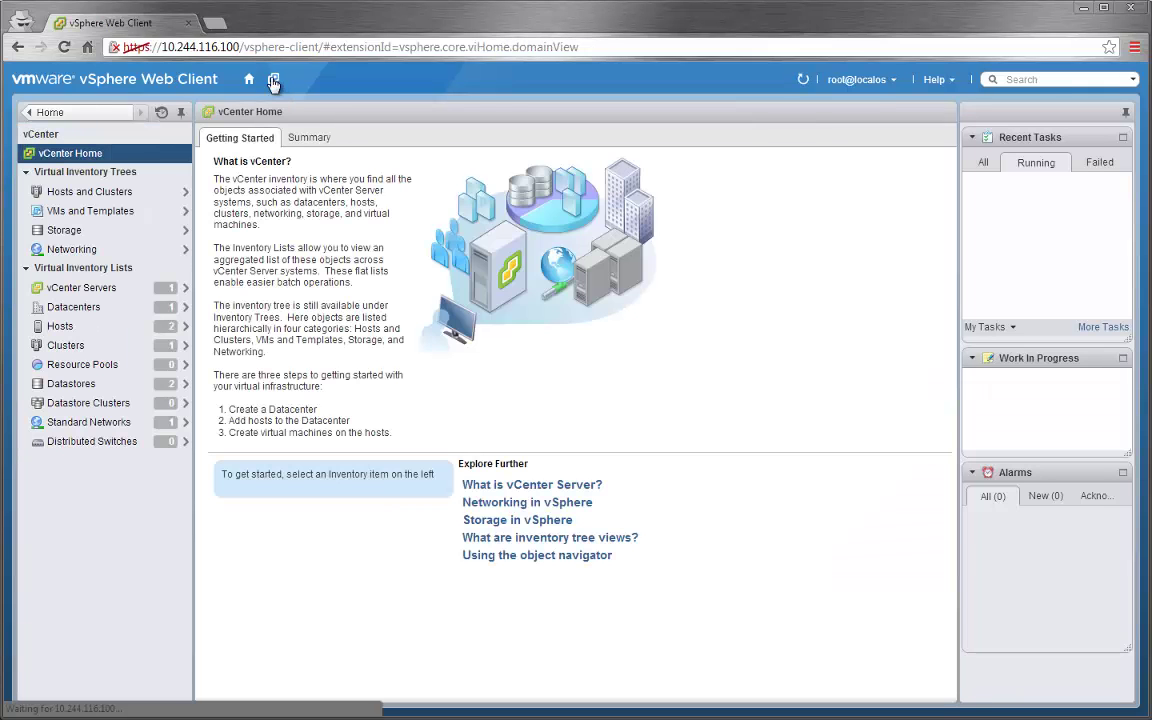
{"action": "left_click", "coordinate": [84, 385]}
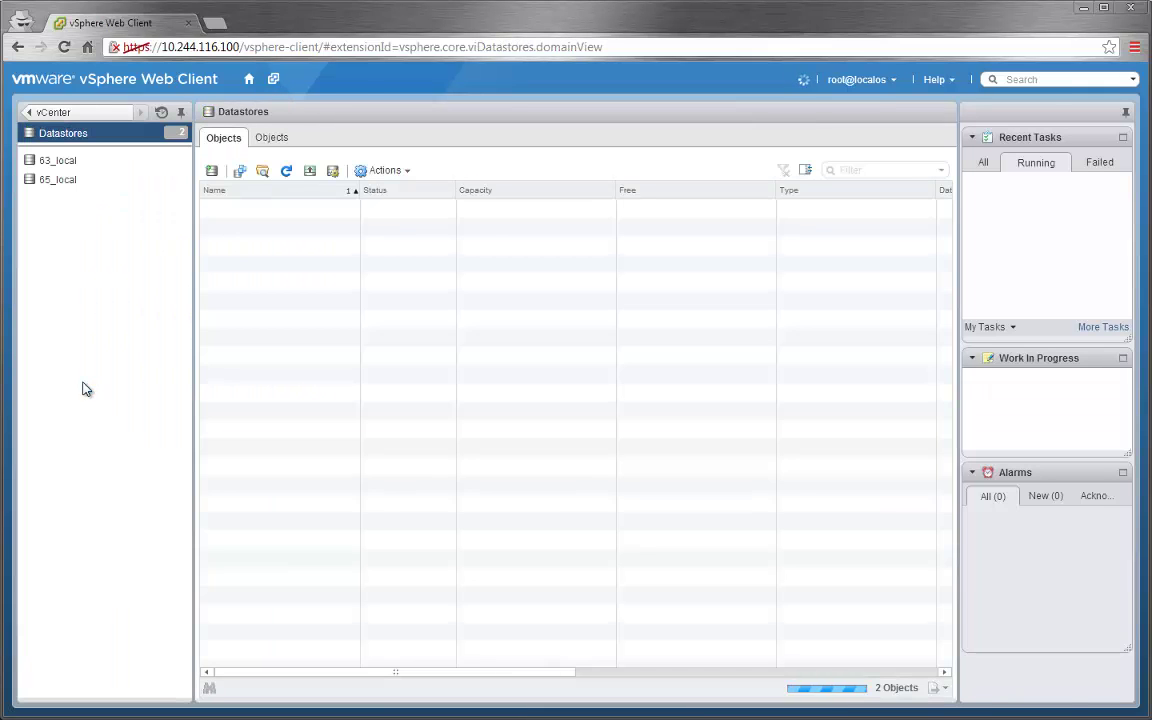
{"action": "left_click", "coordinate": [211, 171]}
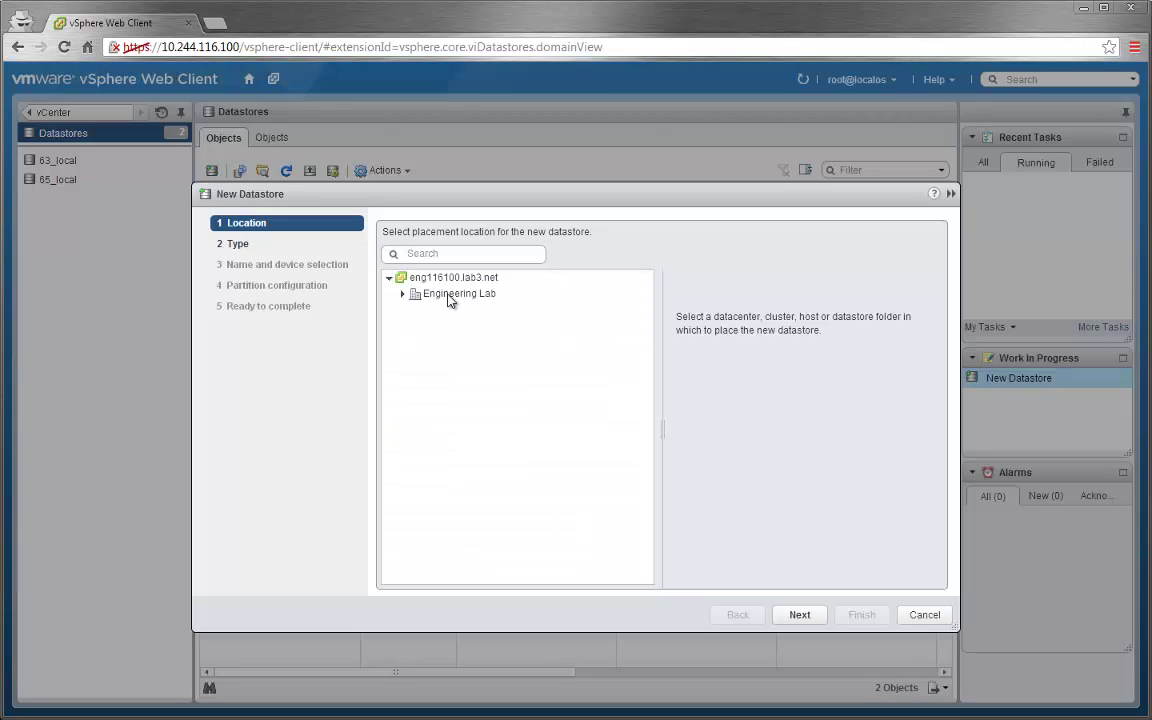
{"action": "left_click", "coordinate": [450, 294]}
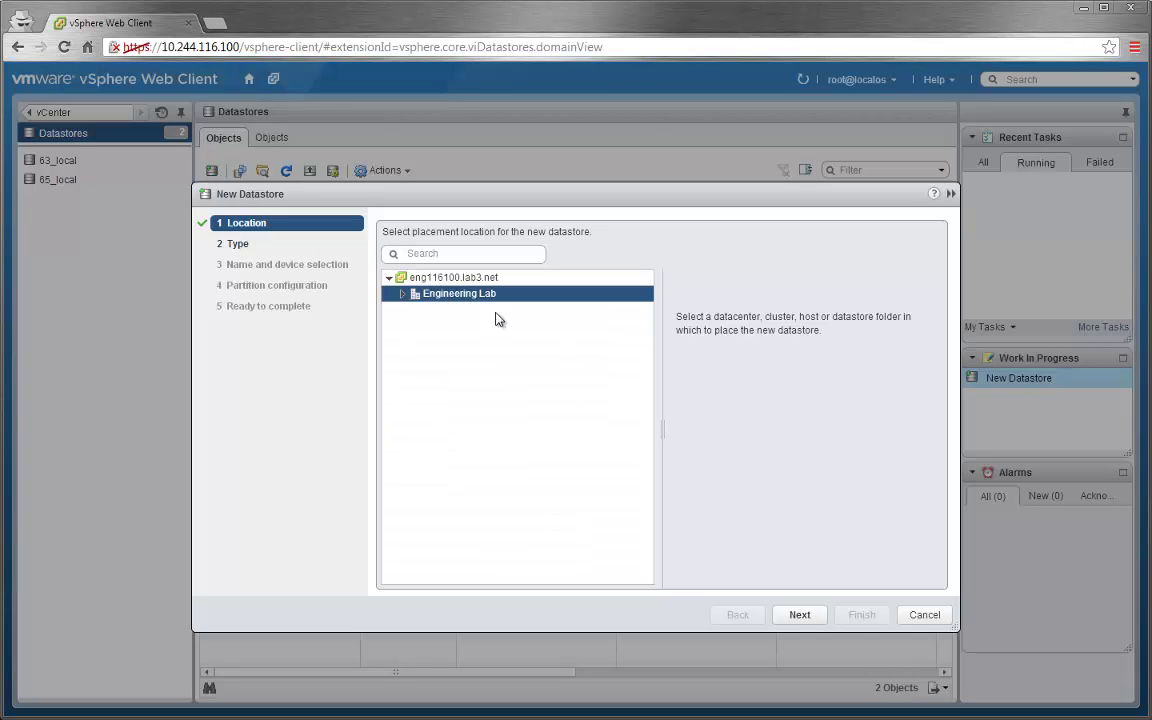
{"action": "left_click", "coordinate": [800, 616]}
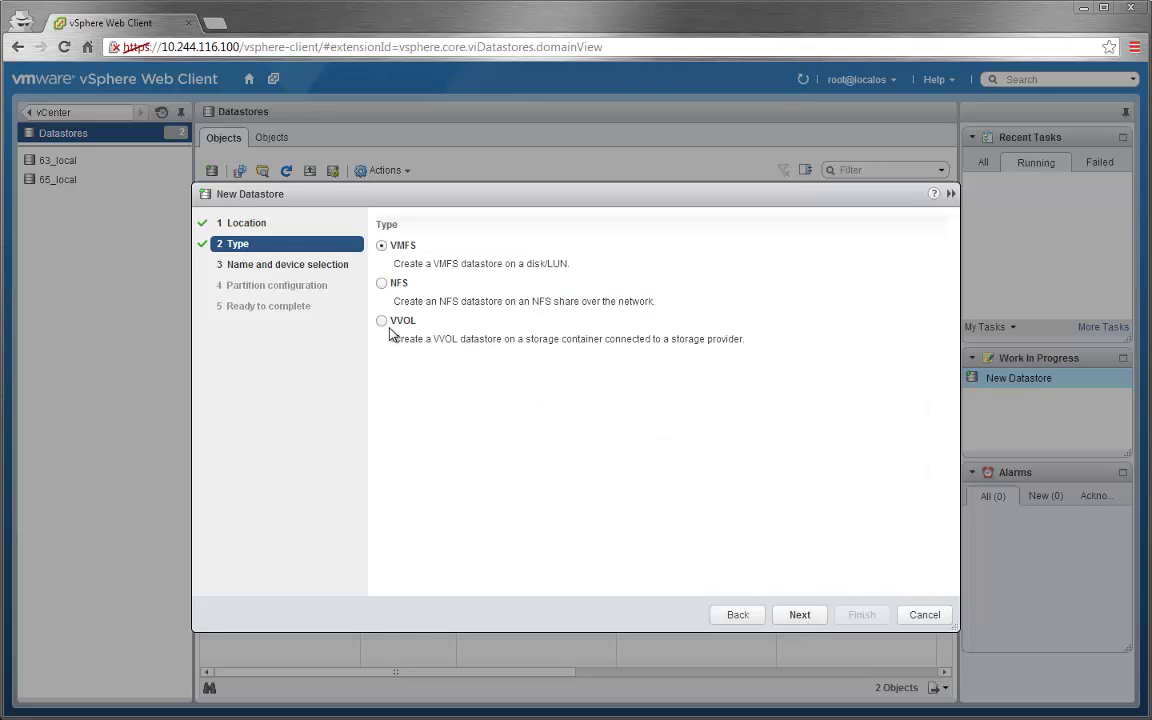
{"action": "left_click", "coordinate": [383, 322]}
{"action": "left_click", "coordinate": [800, 615]}
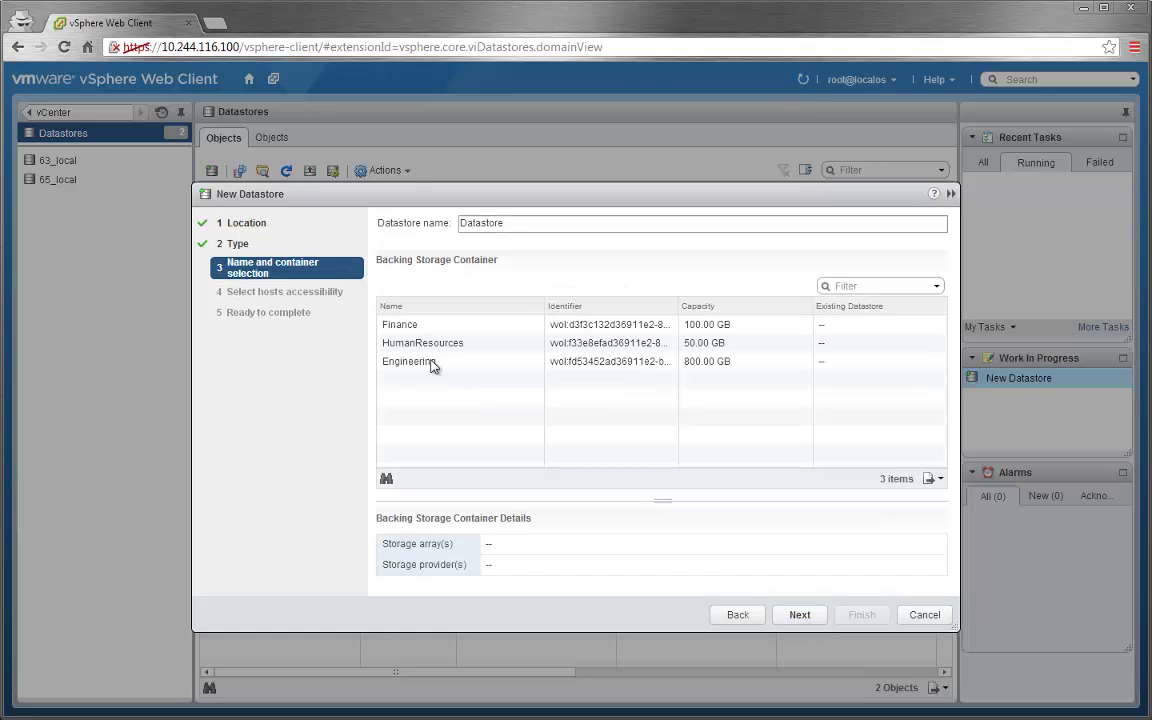
{"action": "left_click", "coordinate": [801, 616]}
{"action": "left_click", "coordinate": [385, 268]}
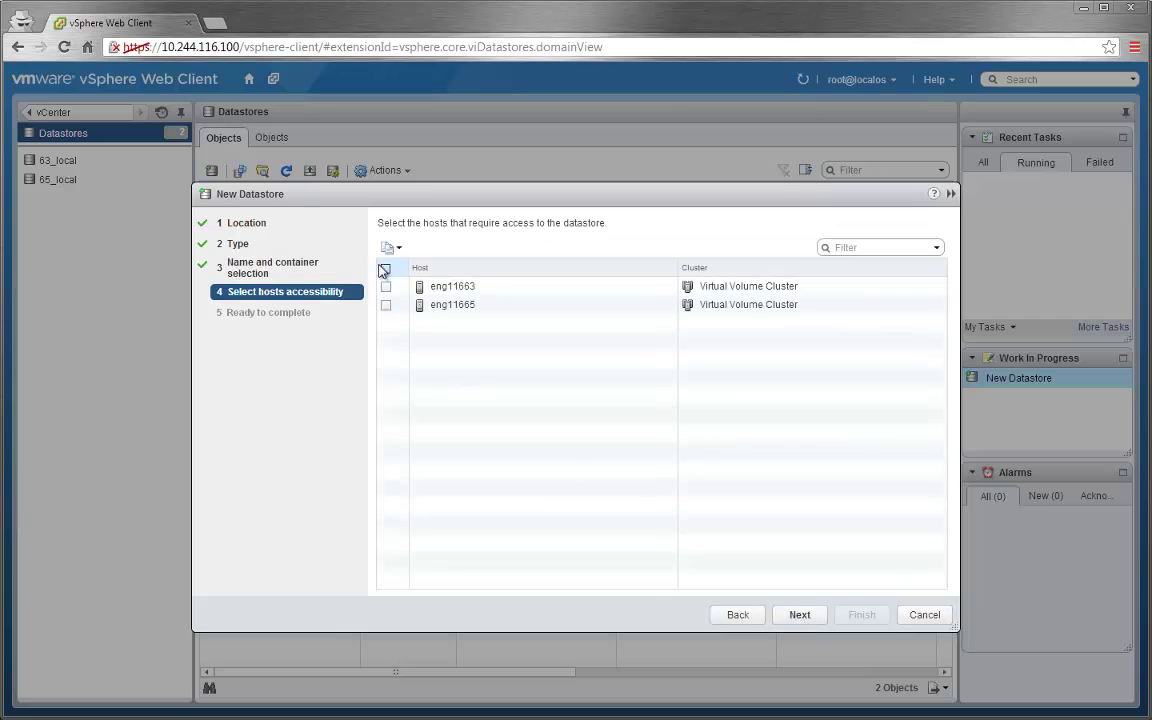
{"action": "left_click", "coordinate": [799, 616]}
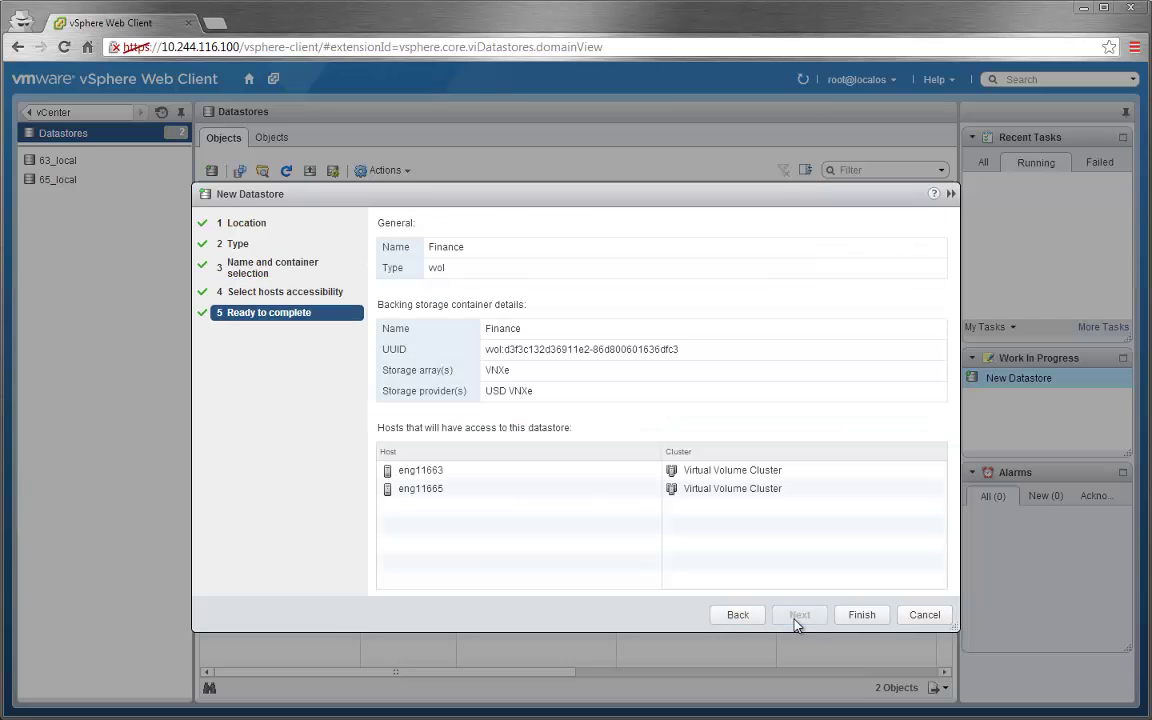
{"action": "left_click", "coordinate": [857, 620]}
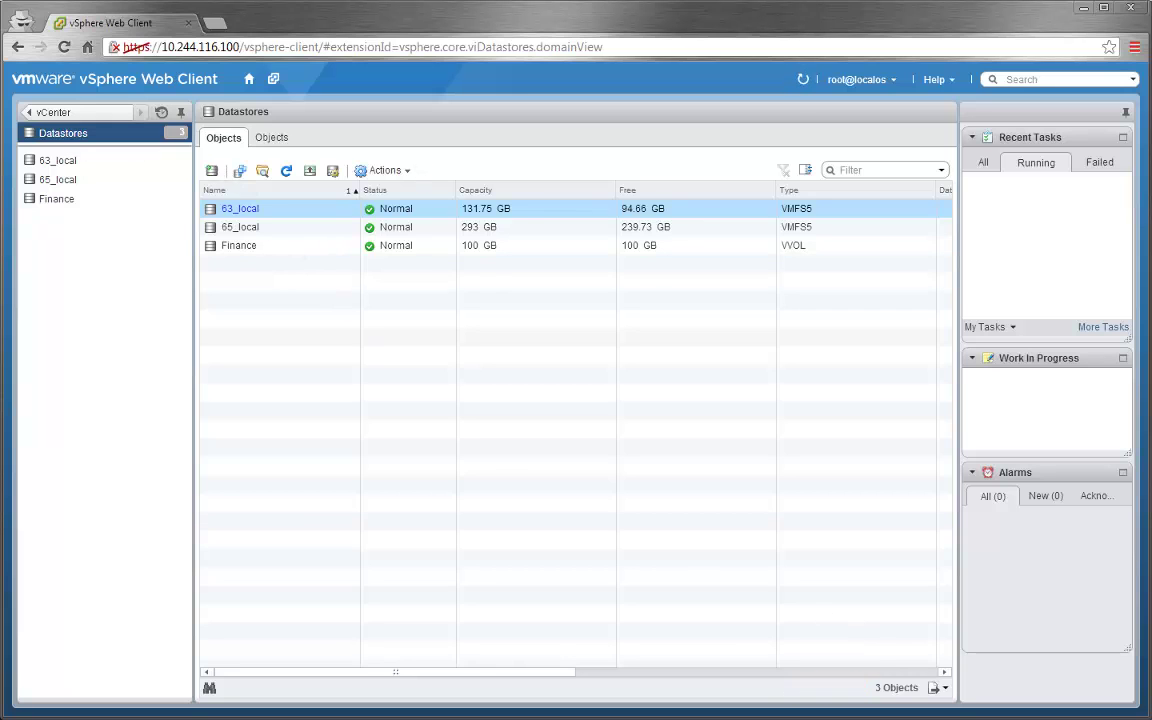
- Create Engineering (800 GB) and HumanResources (50 GB) VVOL datastores and open Engineering's details
{"action": "left_click", "coordinate": [211, 171]}
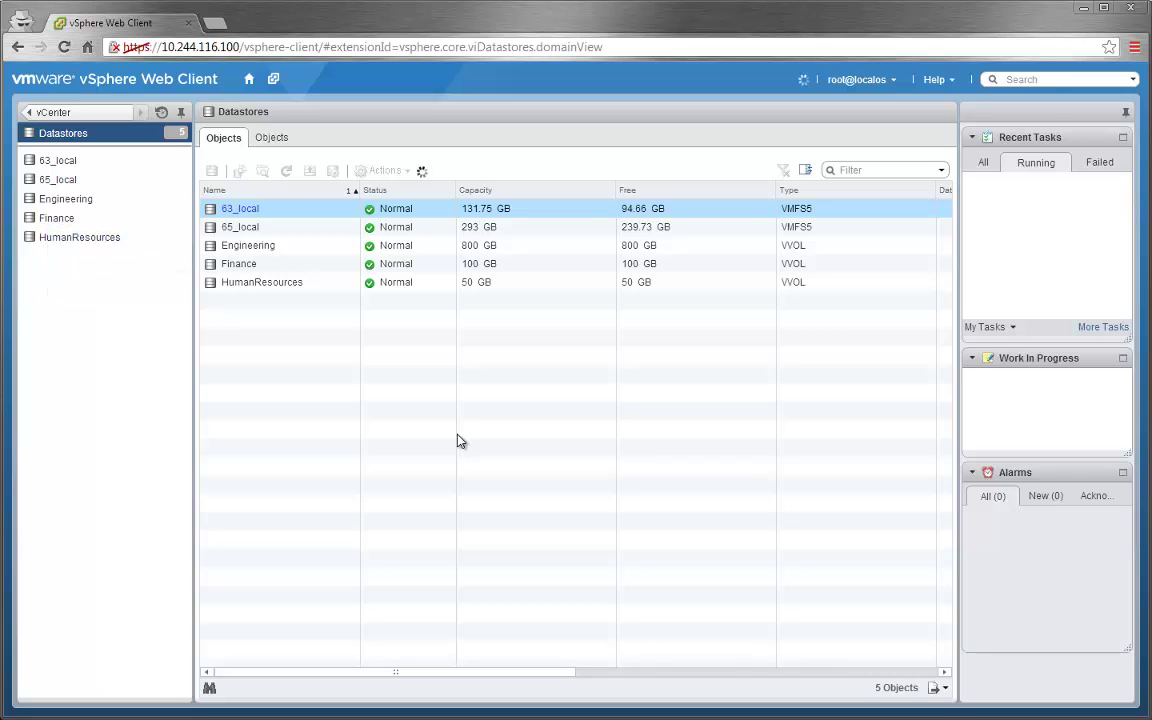
{"action": "left_click", "coordinate": [58, 202]}
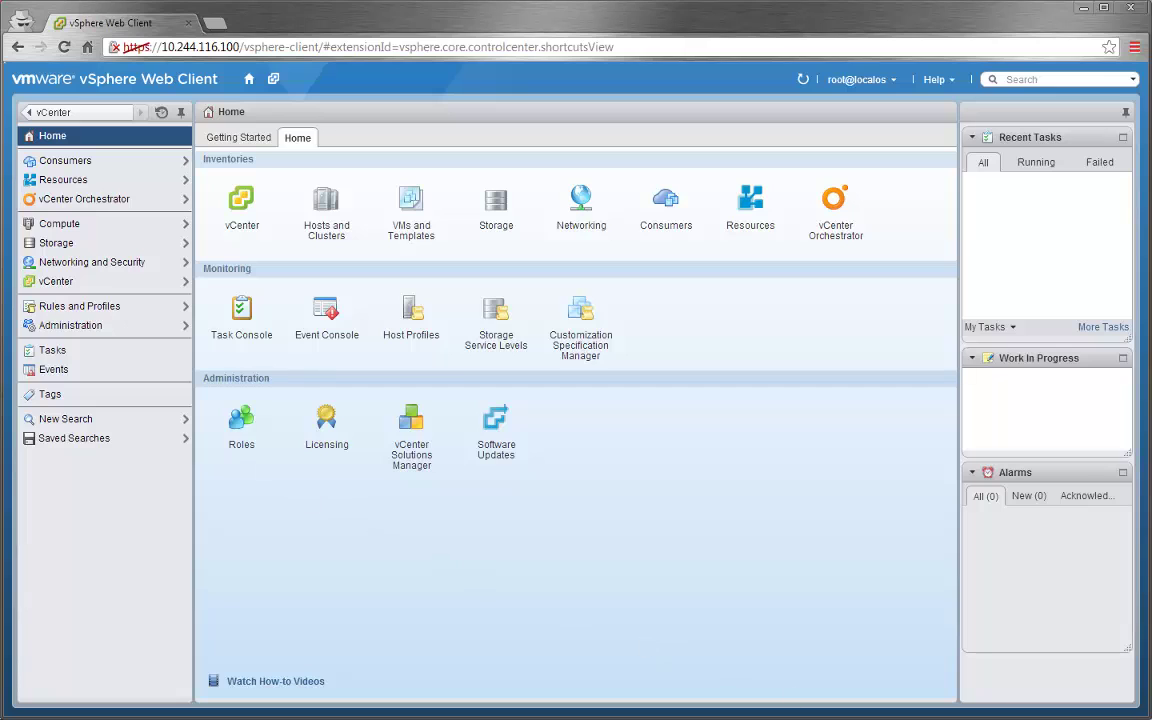
- Start a new storage service level named Performance with a pasted description
{"action": "left_click", "coordinate": [100, 306]}
{"action": "left_click", "coordinate": [118, 182]}
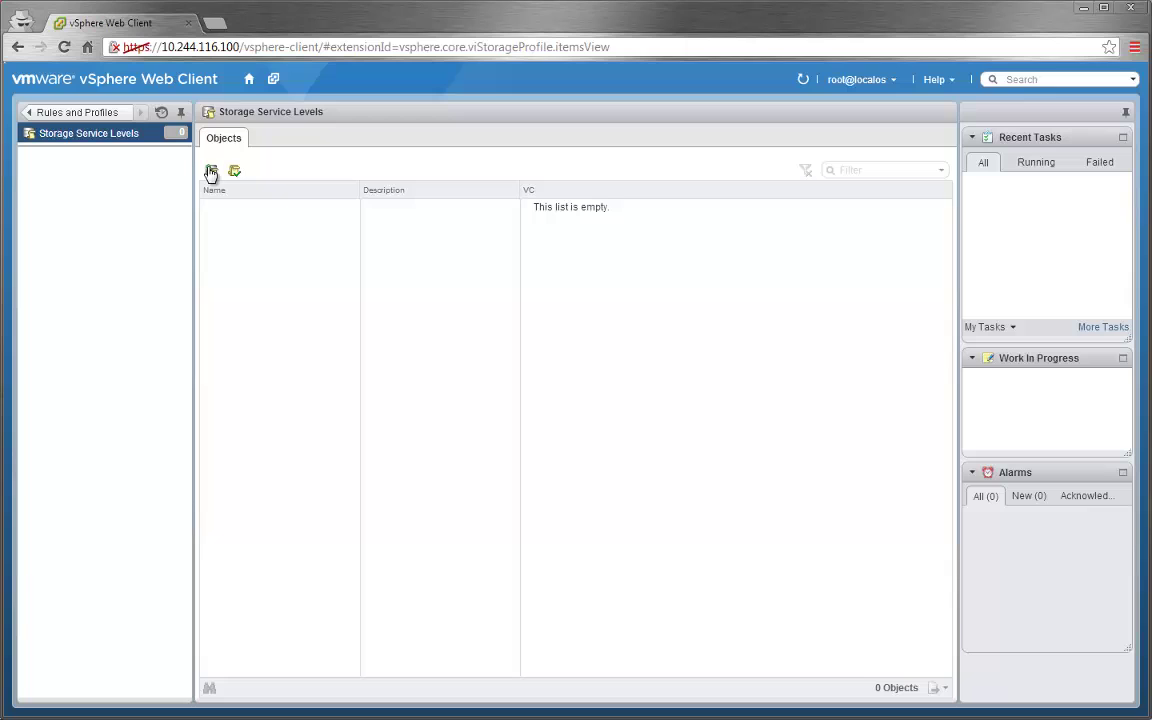
{"action": "left_click", "coordinate": [211, 171]}
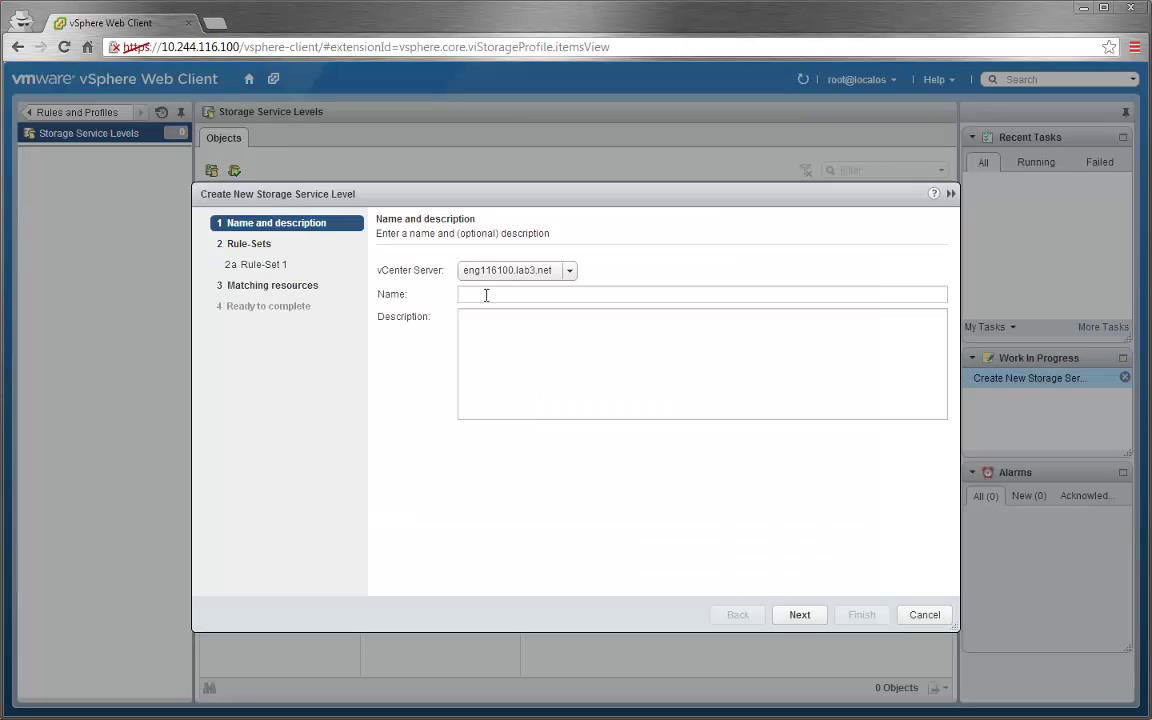
{"action": "left_click", "coordinate": [486, 295]}
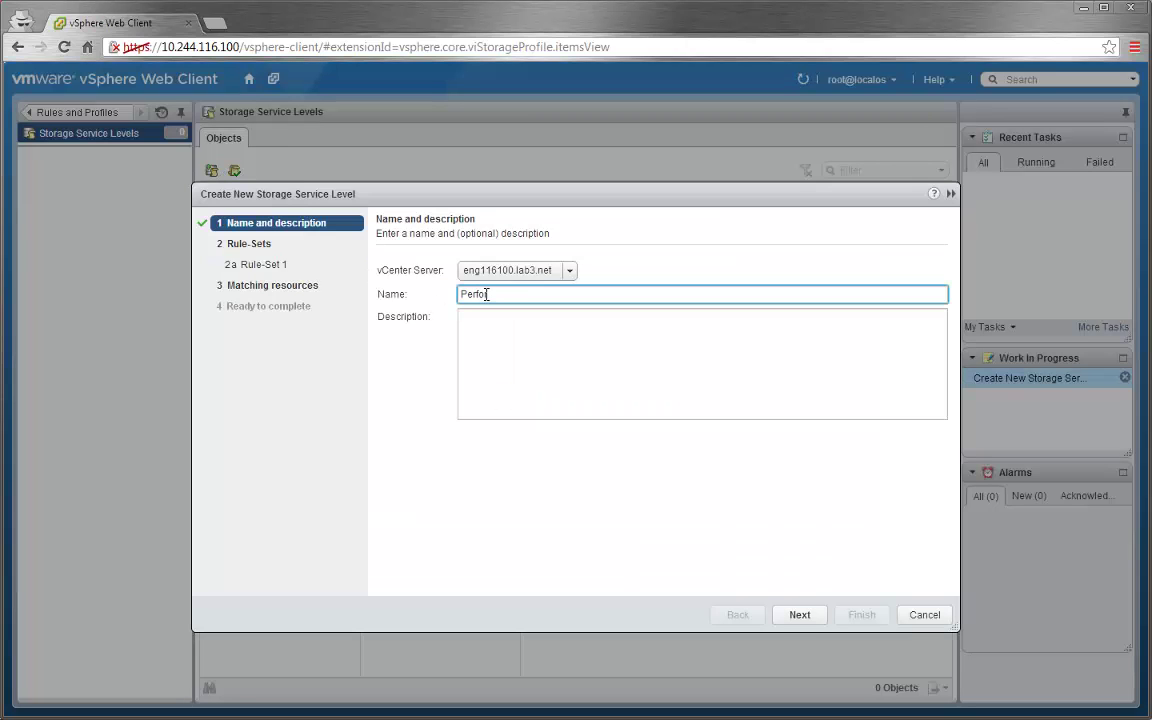
{"action": "left_click", "coordinate": [471, 317]}
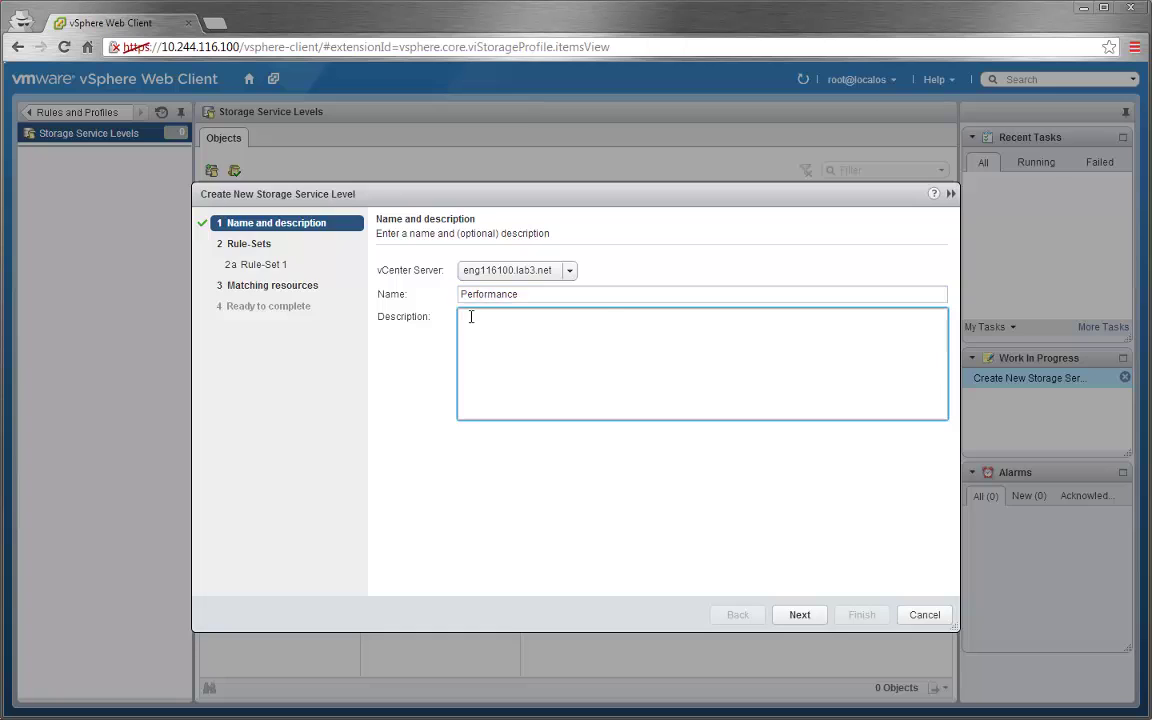
{"action": "type", "text": "High performance tiered storage for production VMs"}
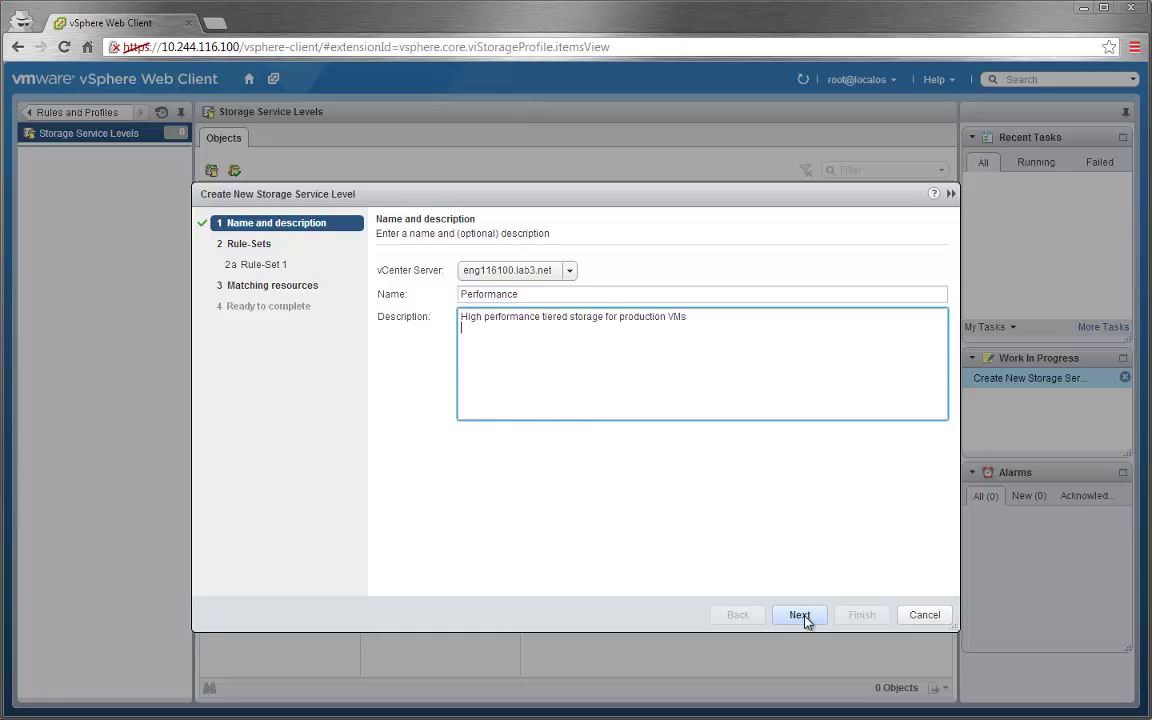
{"action": "left_click", "coordinate": [801, 616]}
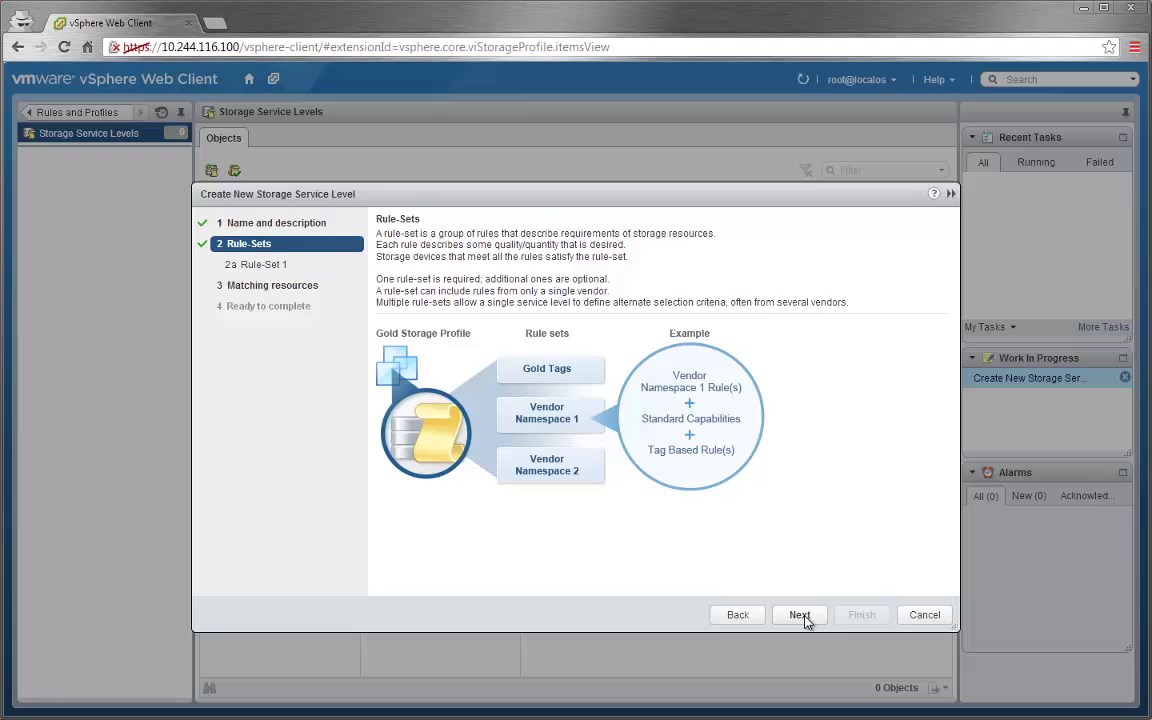
{"action": "left_click", "coordinate": [801, 615]}
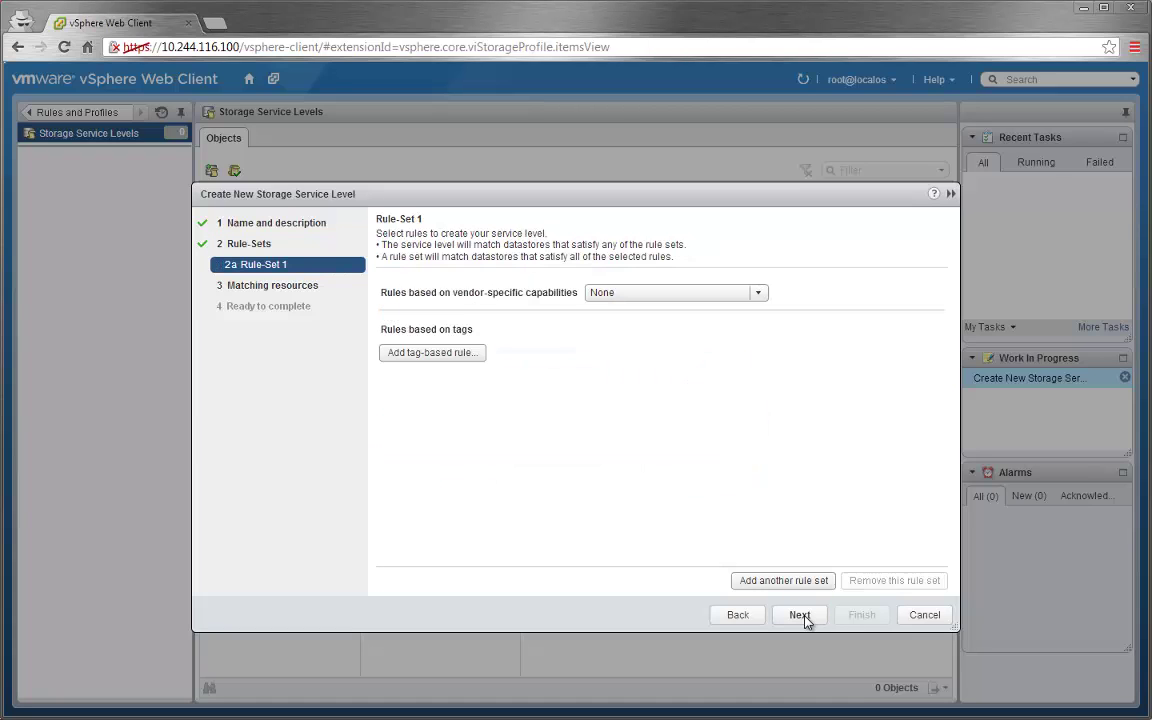
- Add com.emc.vnxe rules requiring FAST VP AutoTiering and FAST Cache enabled, then finish
{"action": "left_click", "coordinate": [622, 295]}
{"action": "left_click", "coordinate": [628, 329]}
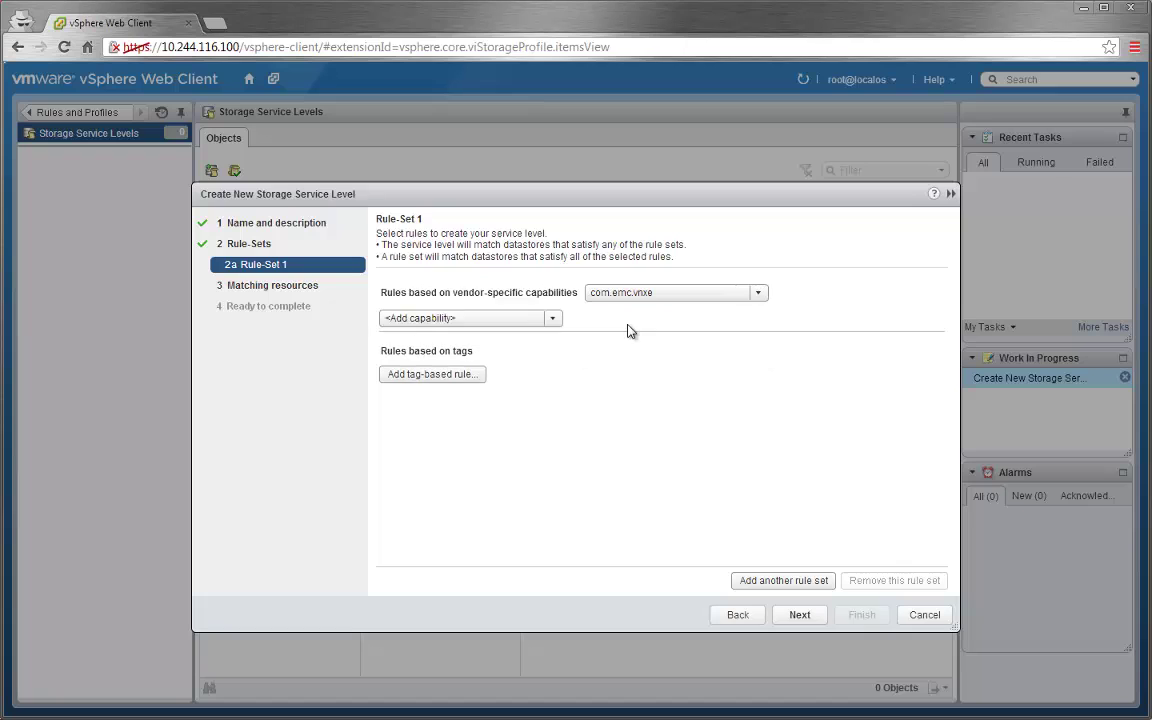
{"action": "left_click", "coordinate": [470, 318]}
{"action": "left_click", "coordinate": [480, 354]}
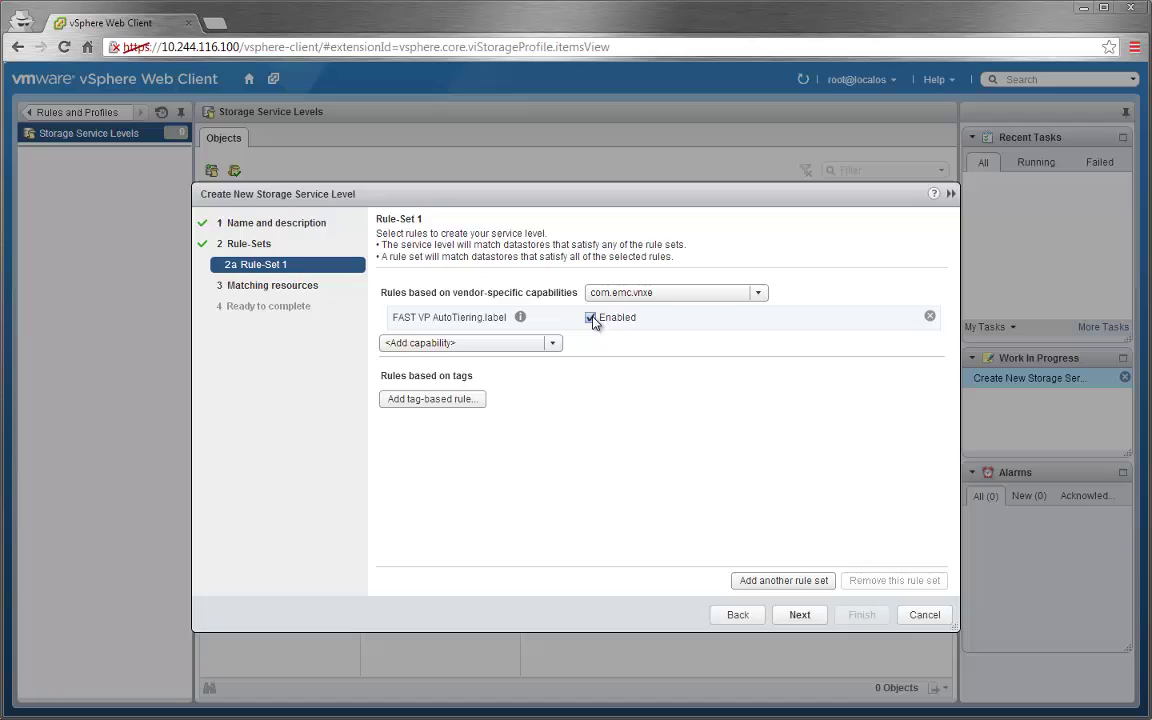
{"action": "left_click", "coordinate": [552, 343]}
{"action": "left_click", "coordinate": [478, 398]}
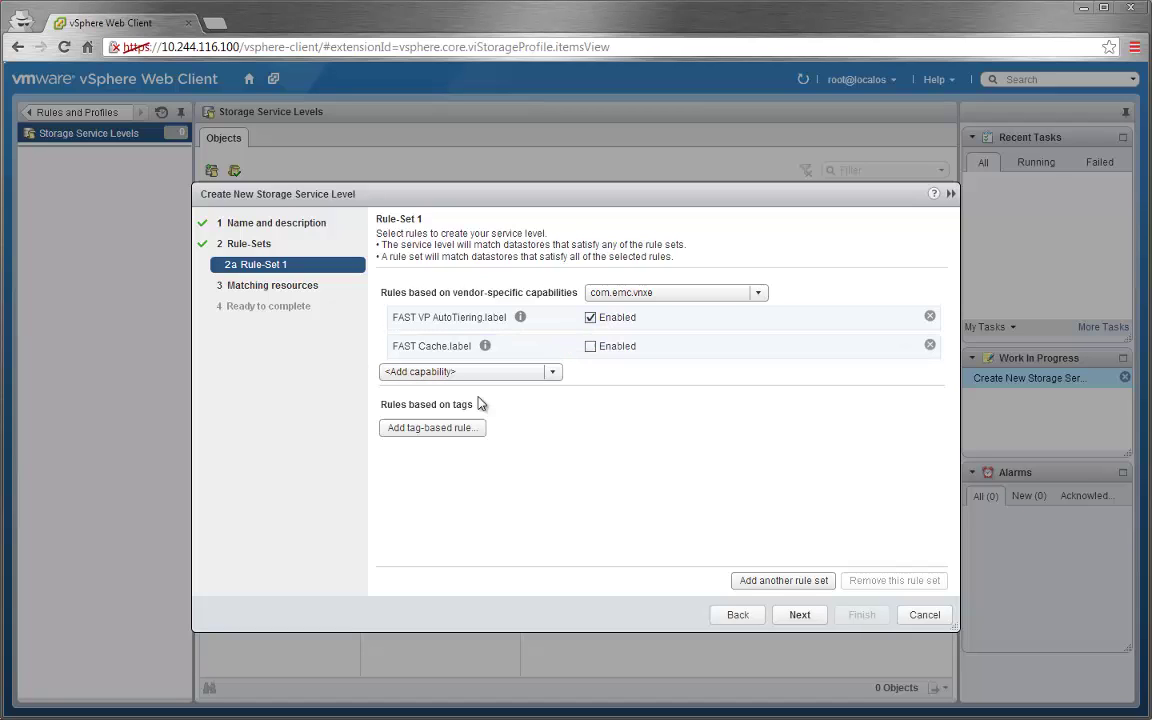
{"action": "left_click", "coordinate": [590, 346]}
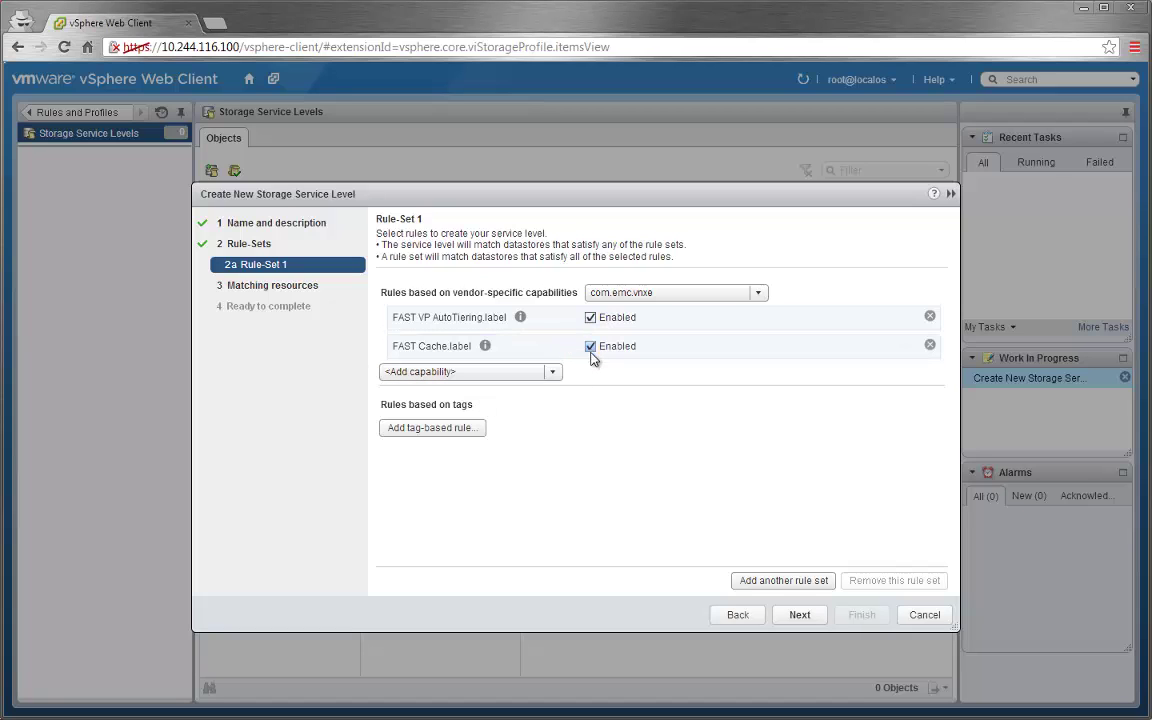
{"action": "left_click", "coordinate": [810, 616]}
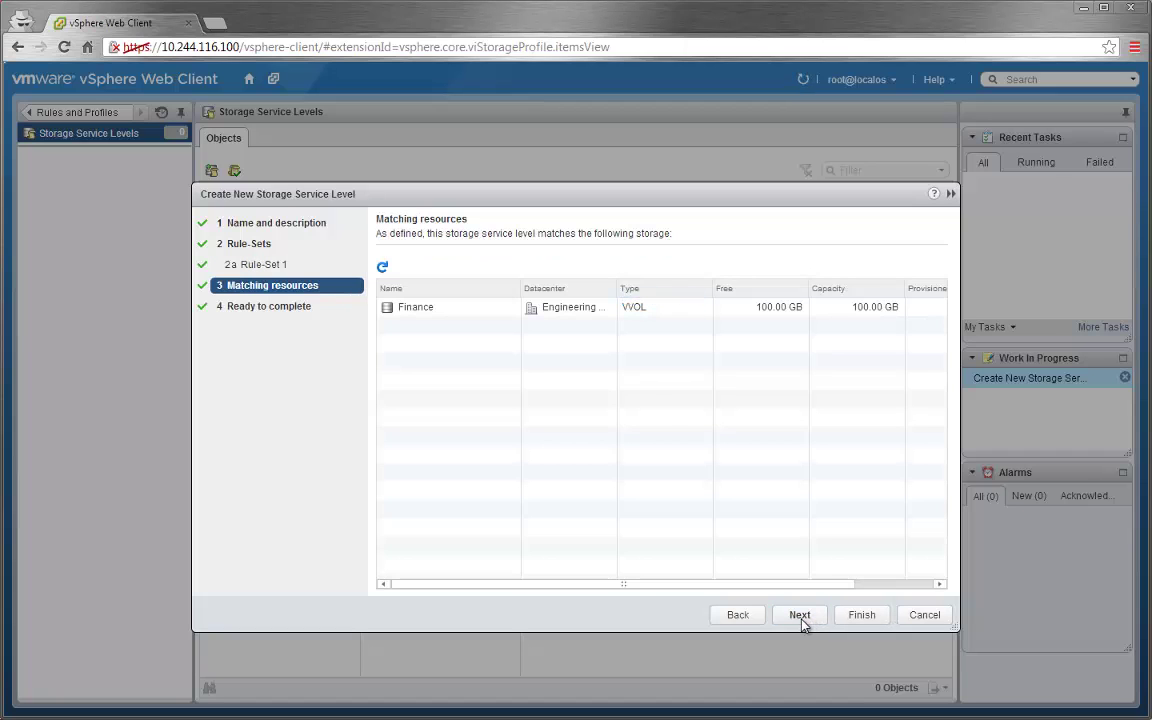
{"action": "left_click", "coordinate": [800, 615]}
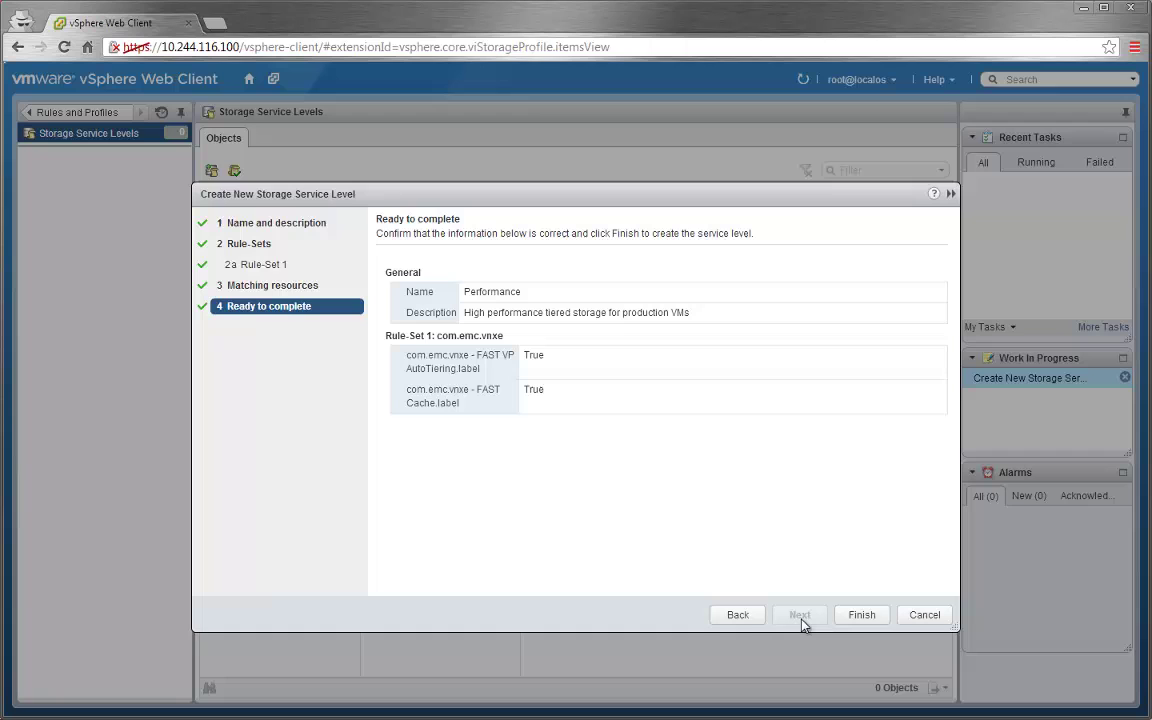
{"action": "left_click", "coordinate": [860, 615]}
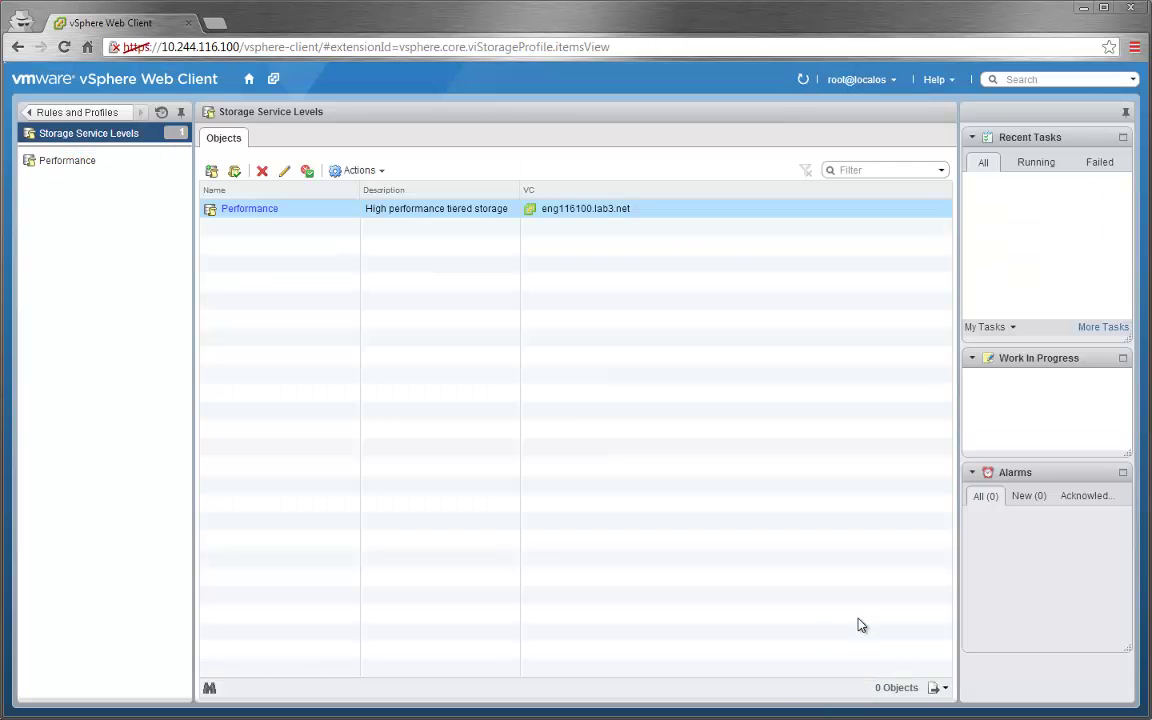
- Start service level Capacity, described 'Lower performance, high capacity storage for development and testing'
{"action": "left_click", "coordinate": [211, 172]}
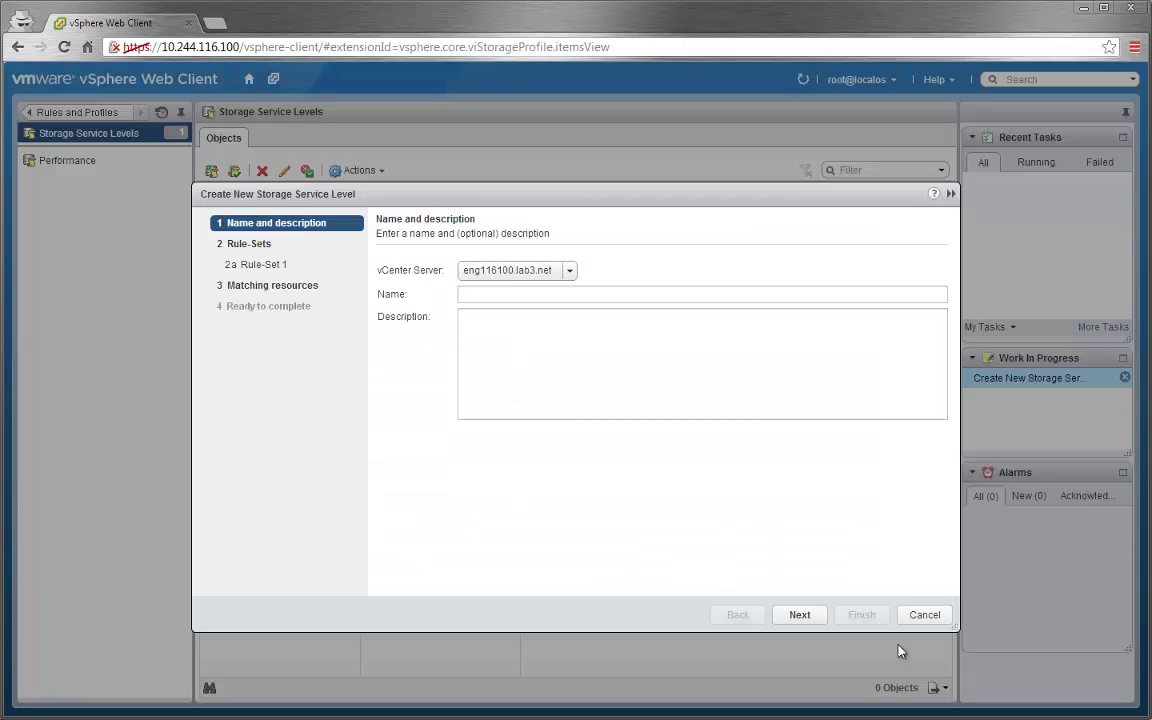
{"action": "type", "text": "Capacity"}
{"action": "left_click", "coordinate": [566, 380]}
{"action": "type", "text": "Lower performance, high capacity storage for development and testing"}
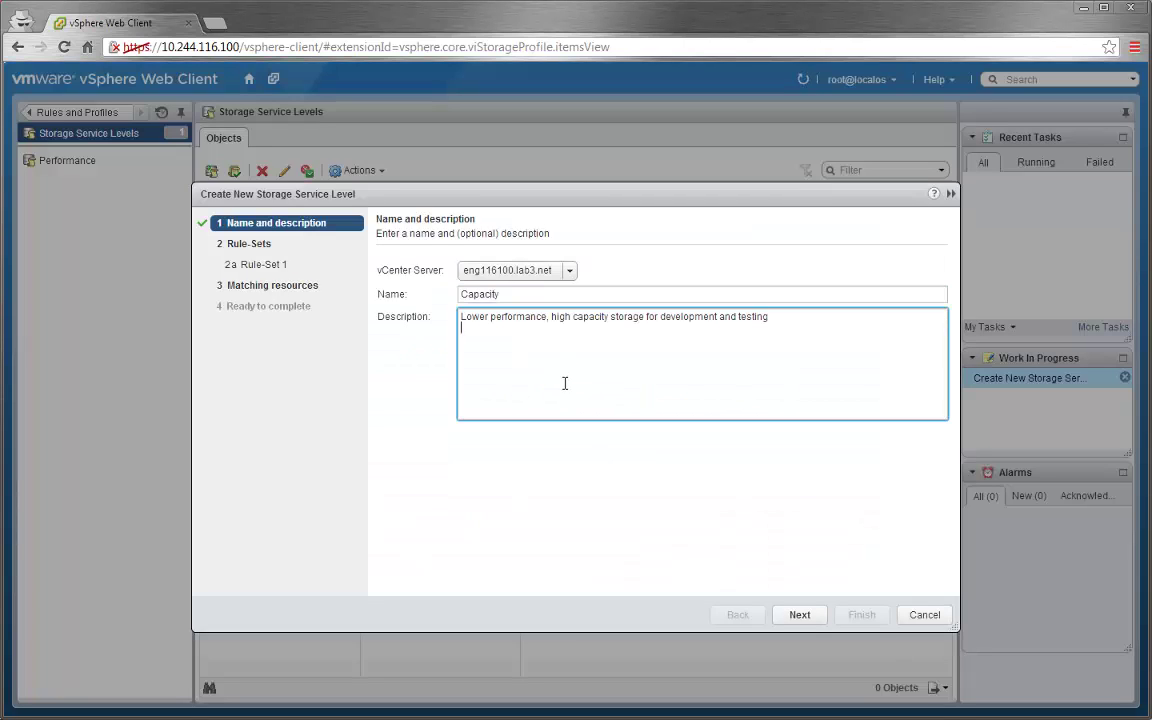
{"action": "left_click", "coordinate": [799, 615]}
{"action": "left_click", "coordinate": [799, 615]}
- Add a com.emc.vnxe rule requiring Thin Provisioning Space enabled and finish the service level
{"action": "left_click", "coordinate": [640, 292]}
{"action": "left_click", "coordinate": [640, 330]}
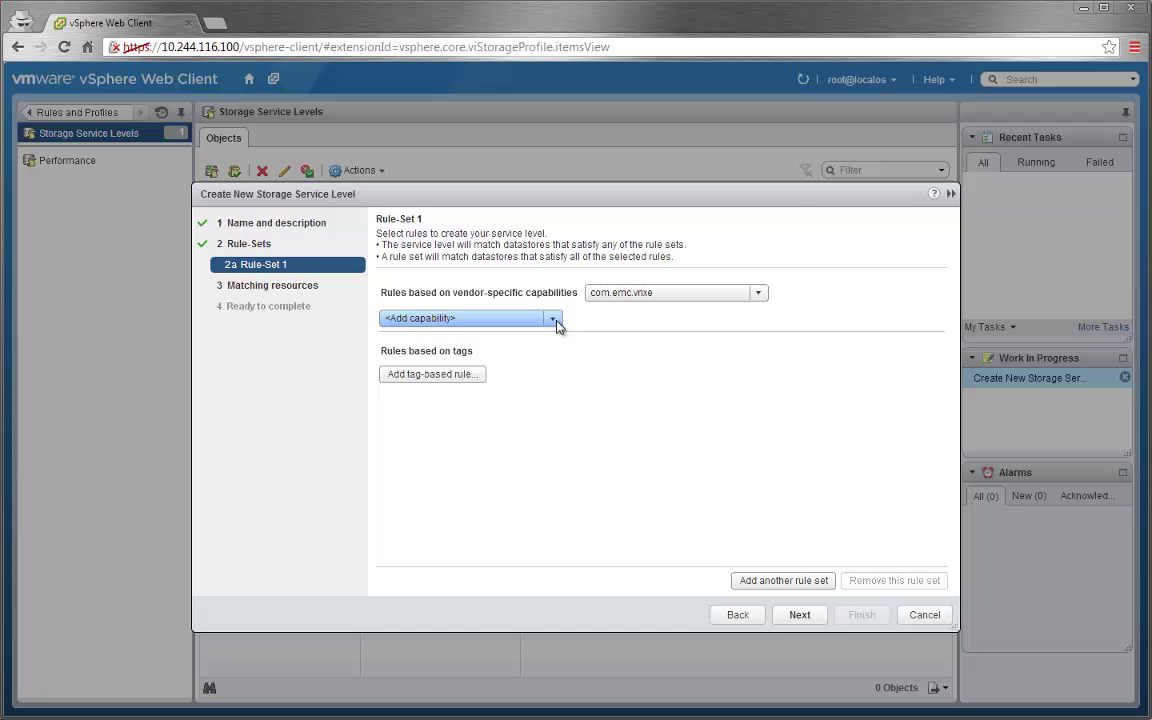
{"action": "left_click", "coordinate": [555, 320]}
{"action": "left_click", "coordinate": [481, 345]}
{"action": "left_click", "coordinate": [589, 313]}
{"action": "left_click", "coordinate": [799, 615]}
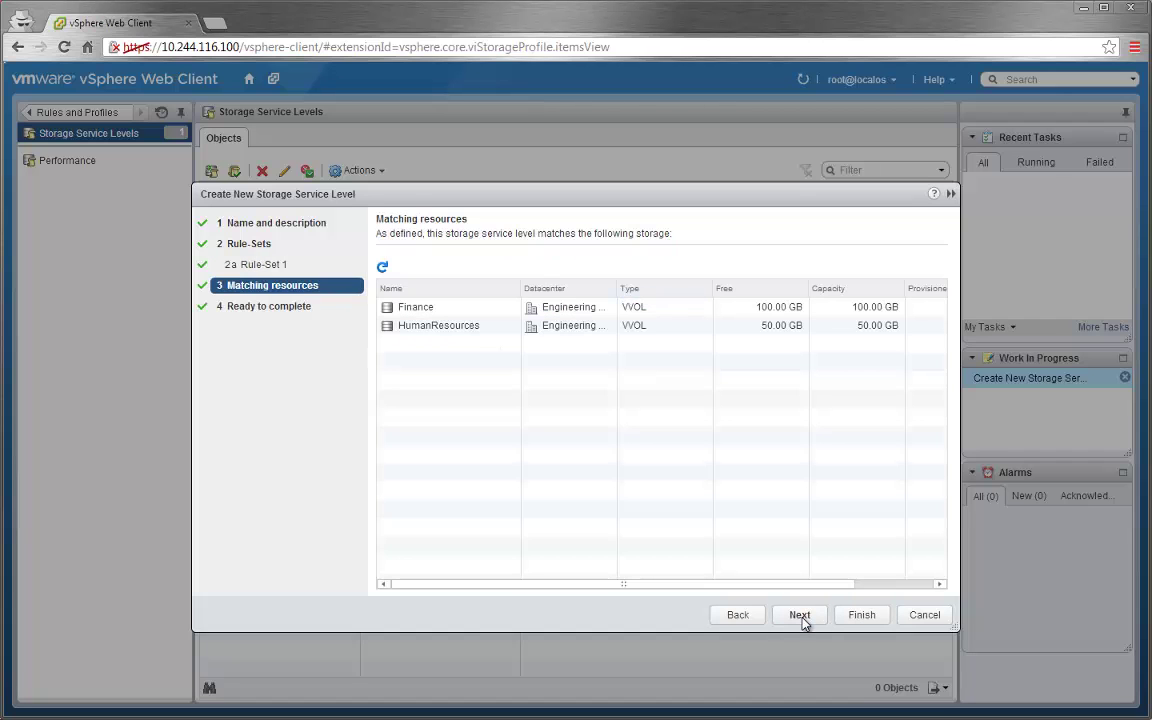
{"action": "left_click", "coordinate": [800, 616]}
{"action": "left_click", "coordinate": [862, 616]}
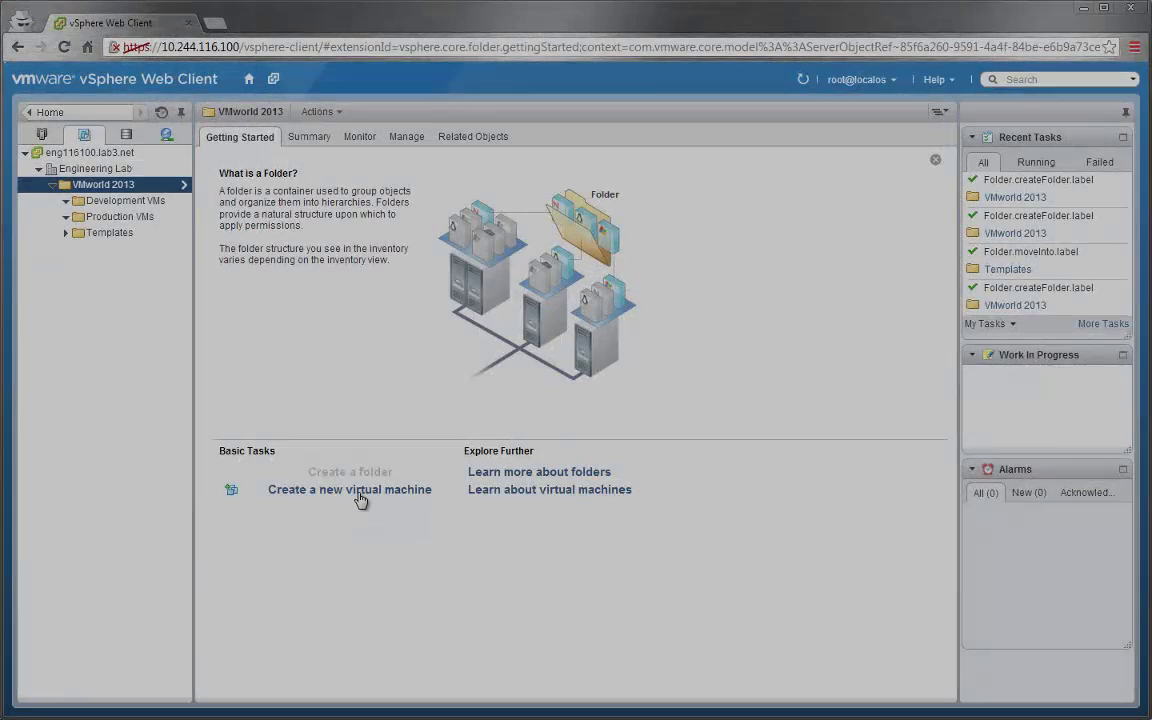
- Start a new virtual machine placed in the VMworld 2013 > Development VMs folder
{"action": "left_click", "coordinate": [360, 490]}
{"action": "left_click", "coordinate": [800, 615]}
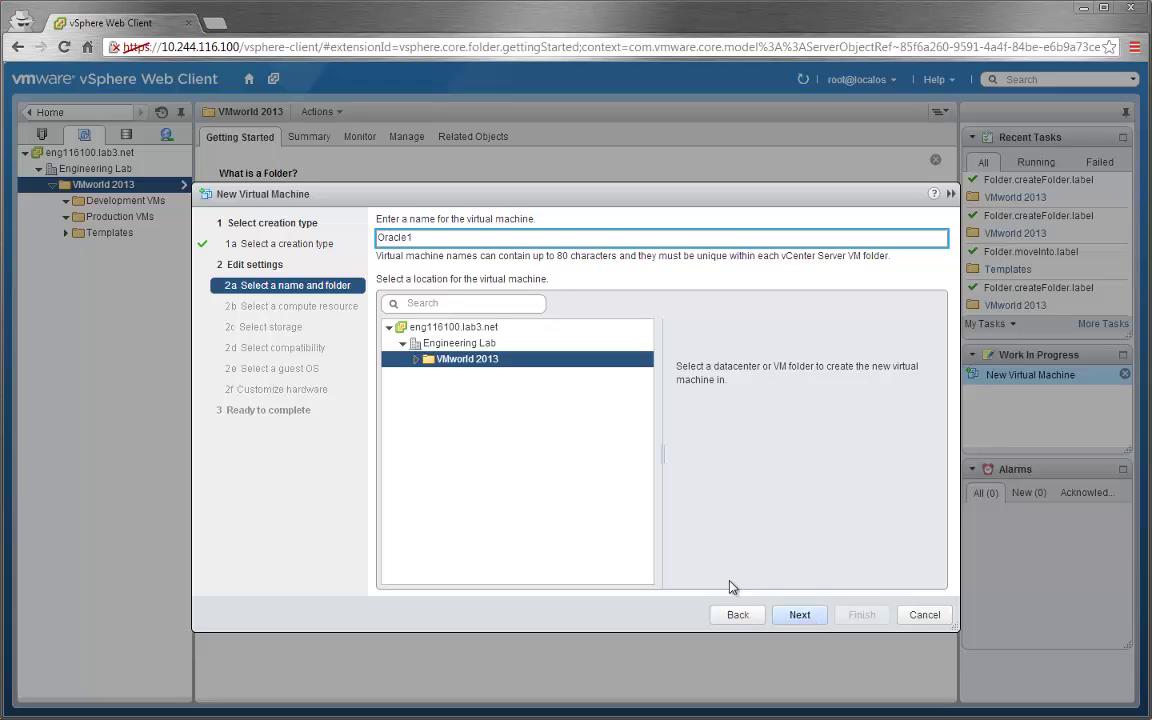
{"action": "left_click", "coordinate": [416, 364]}
{"action": "left_click", "coordinate": [460, 376]}
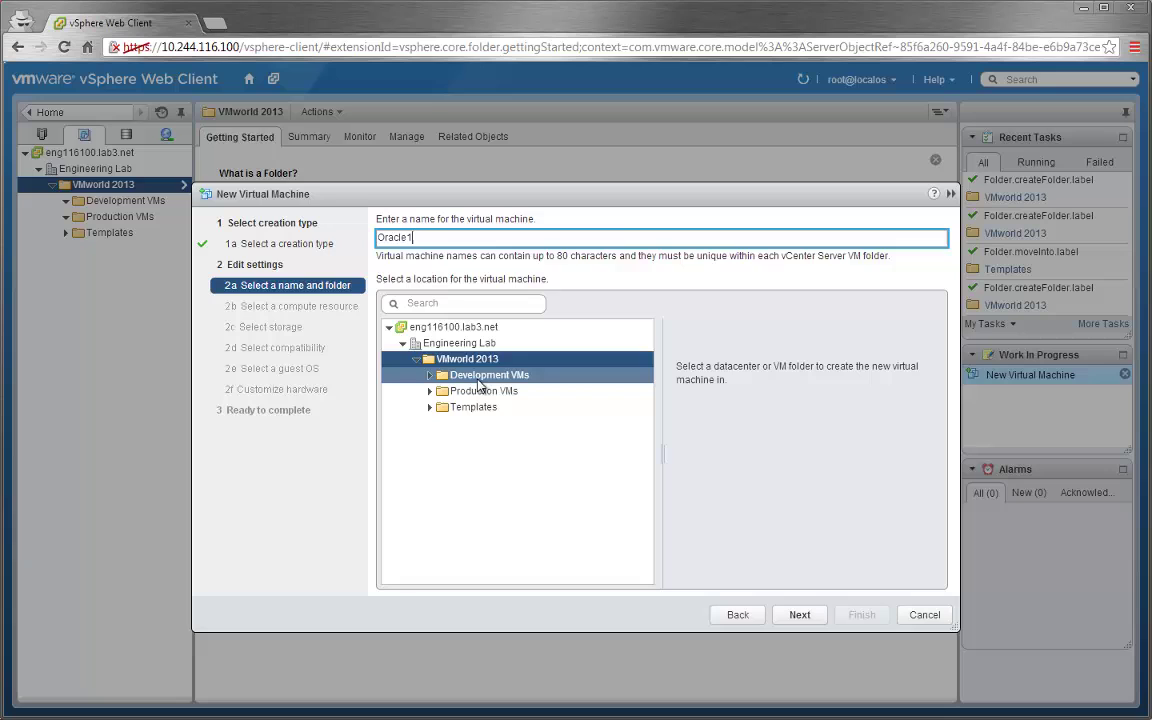
{"action": "left_click", "coordinate": [804, 618]}
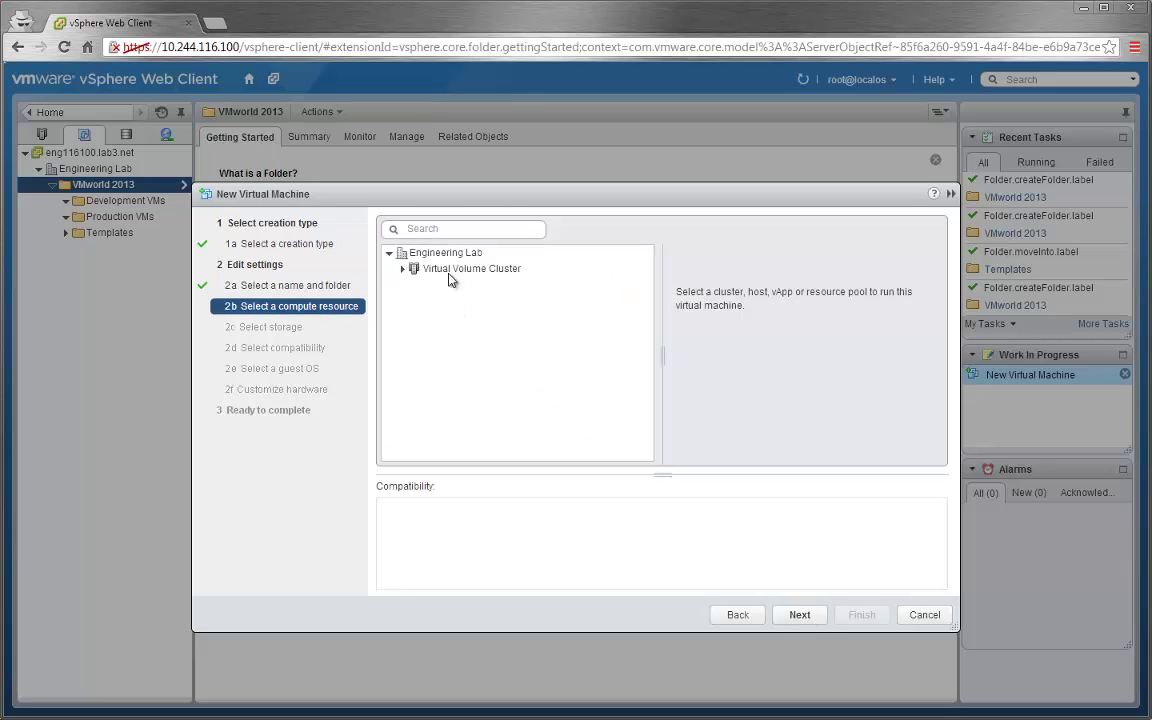
- Use Virtual Volume Cluster for compute and the Capacity service level on the Finance datastore
{"action": "left_click", "coordinate": [452, 270]}
{"action": "left_click", "coordinate": [797, 617]}
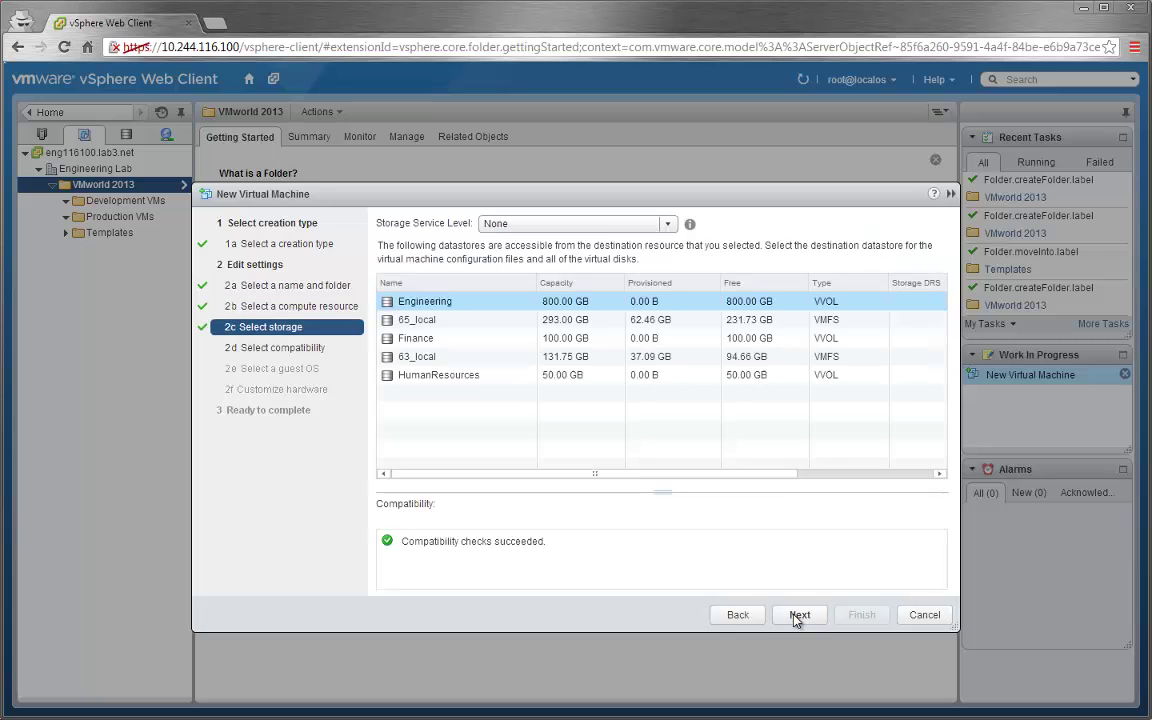
{"action": "left_click", "coordinate": [603, 222]}
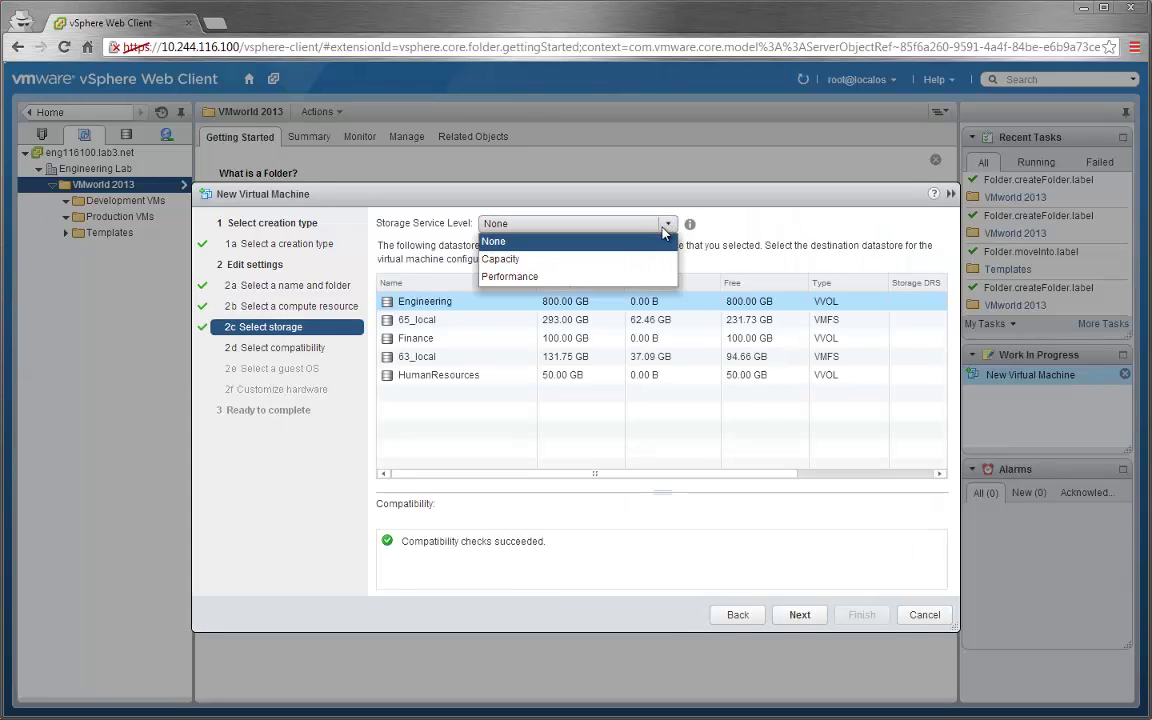
{"action": "left_click", "coordinate": [619, 262]}
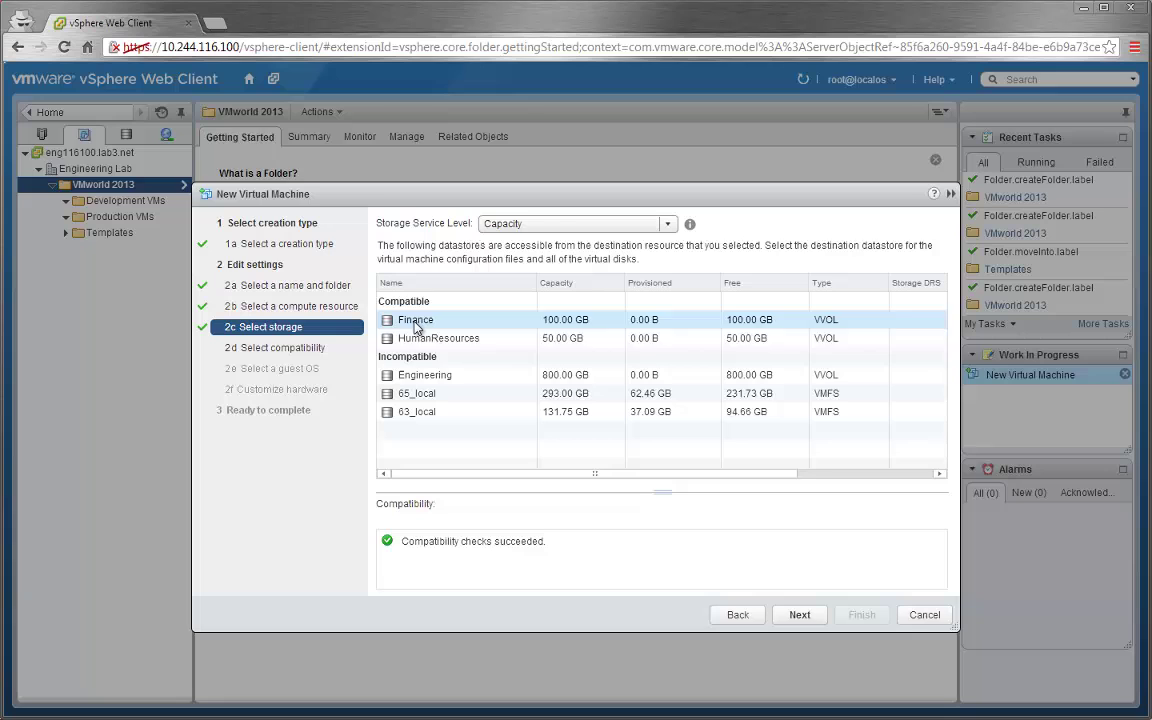
{"action": "left_click", "coordinate": [808, 618]}
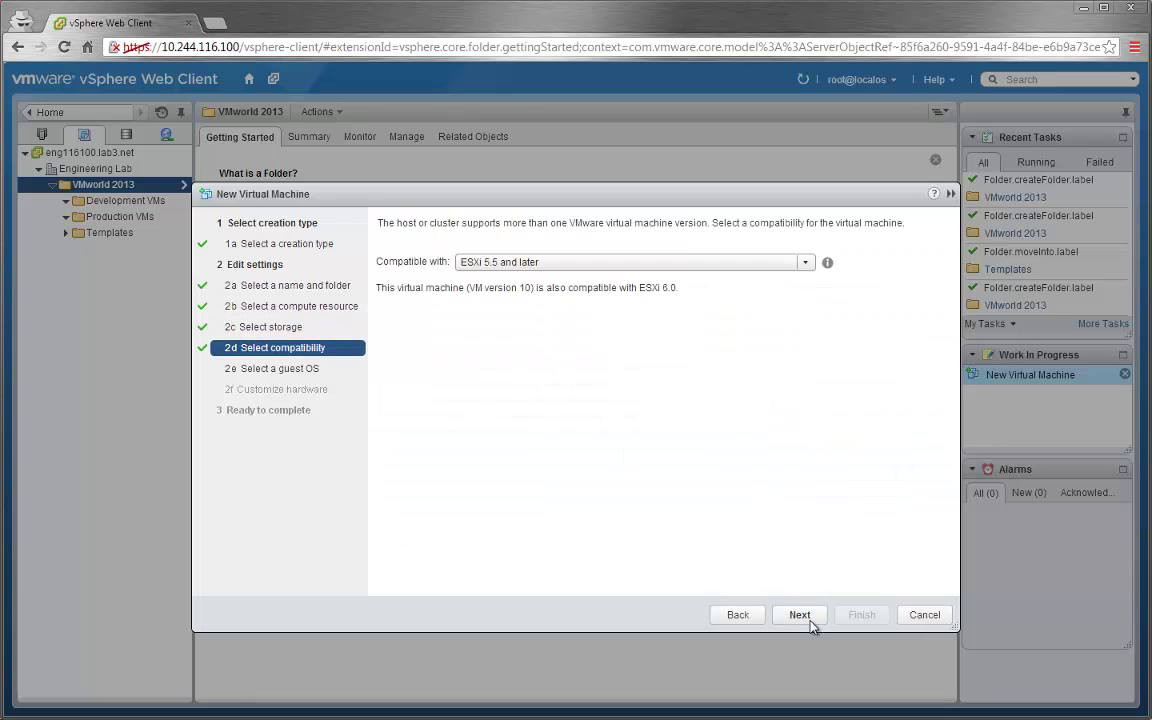
- Set ESXi 6.0 and later compatibility and a Linux guest, finish Oracle1, and open its settings
{"action": "left_click", "coordinate": [805, 262]}
{"action": "left_click", "coordinate": [645, 373]}
{"action": "left_click", "coordinate": [800, 618]}
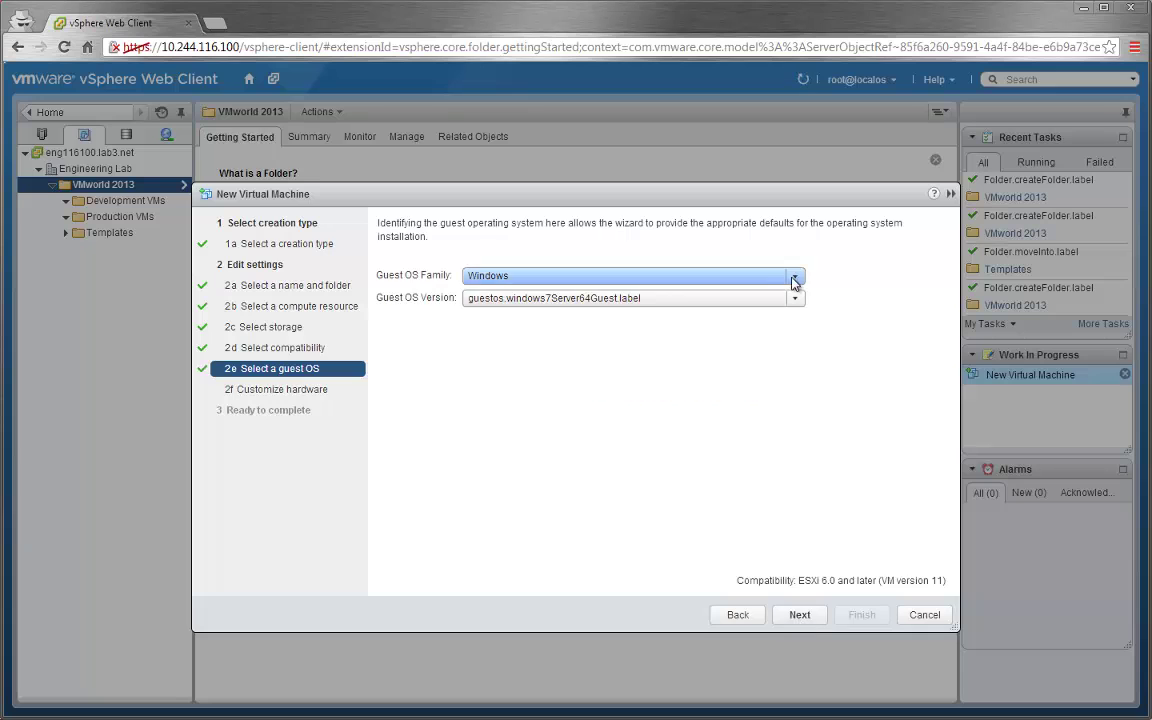
{"action": "left_click", "coordinate": [794, 282]}
{"action": "left_click", "coordinate": [760, 316]}
{"action": "left_click", "coordinate": [805, 617]}
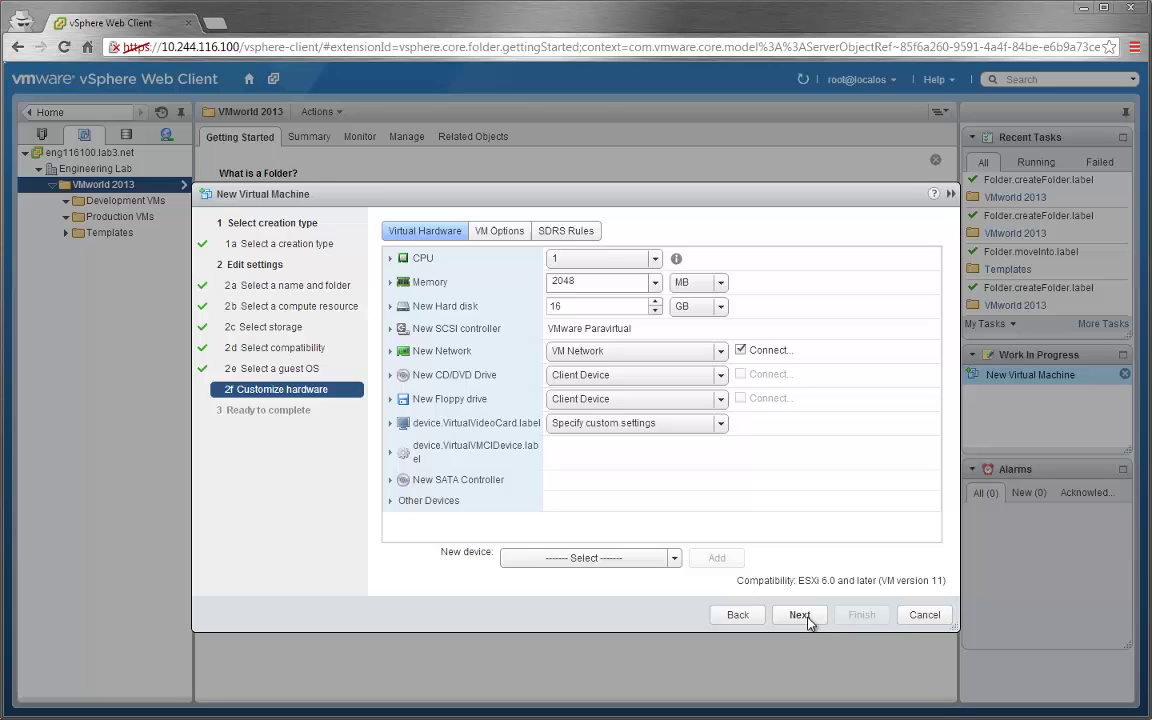
{"action": "left_click", "coordinate": [799, 615]}
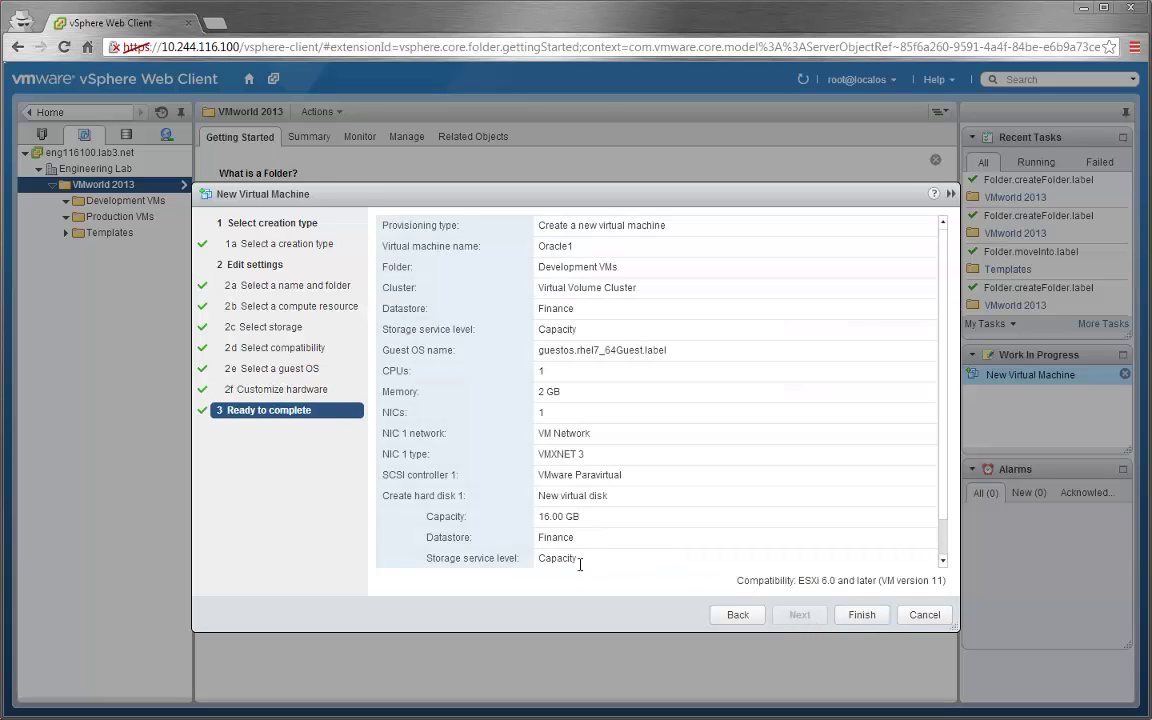
{"action": "left_click", "coordinate": [868, 619]}
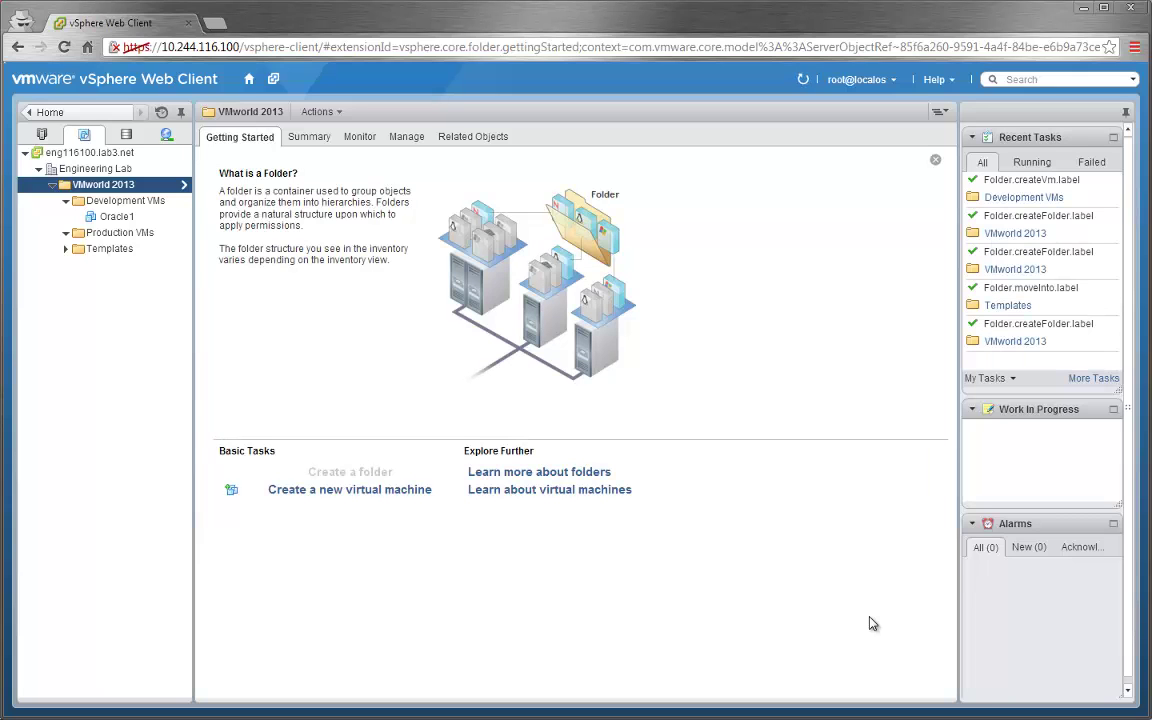
{"action": "left_click", "coordinate": [116, 218]}
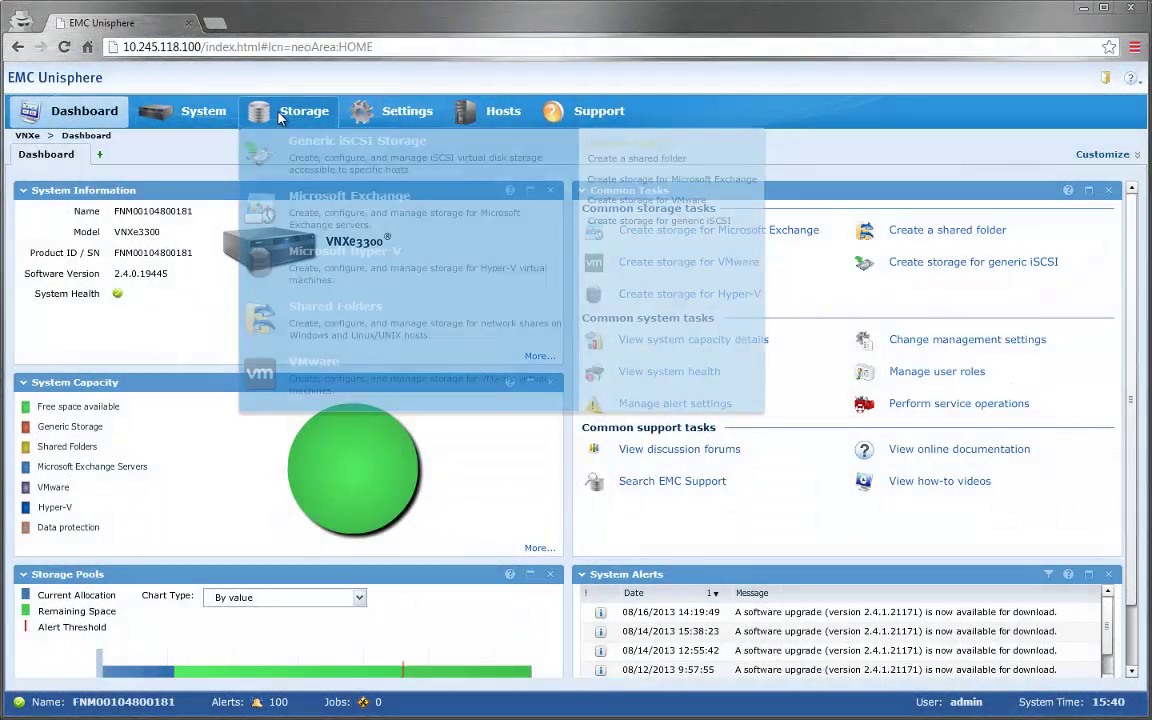
- Open the Finance datastore's VM Volumes tab and inspect Oracle1's 4 GB config and 16 GB vmdk volumes
{"action": "left_click", "coordinate": [281, 116]}
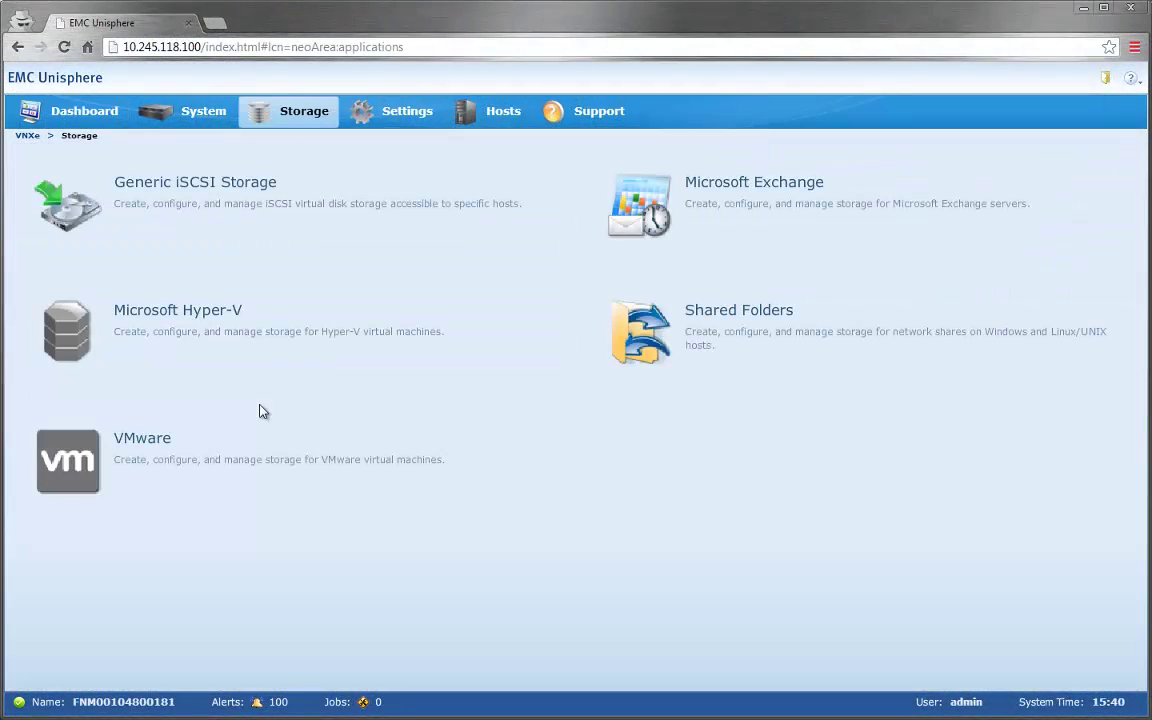
{"action": "left_click", "coordinate": [155, 450]}
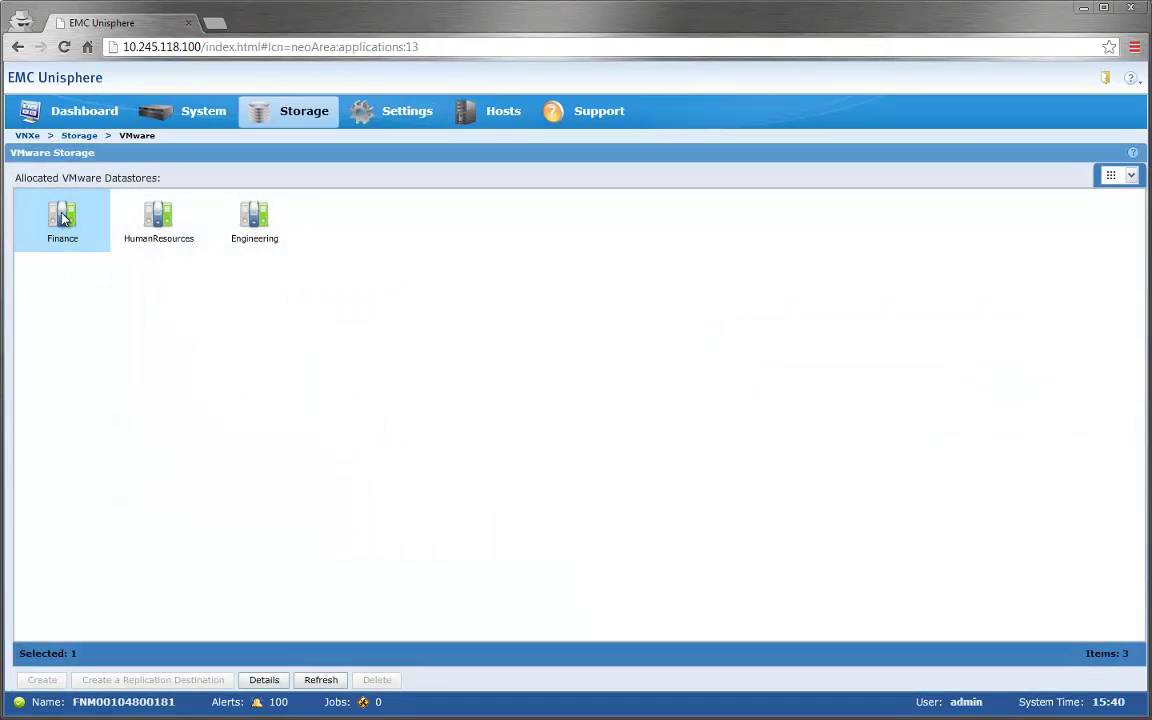
{"action": "double_click", "coordinate": [60, 219]}
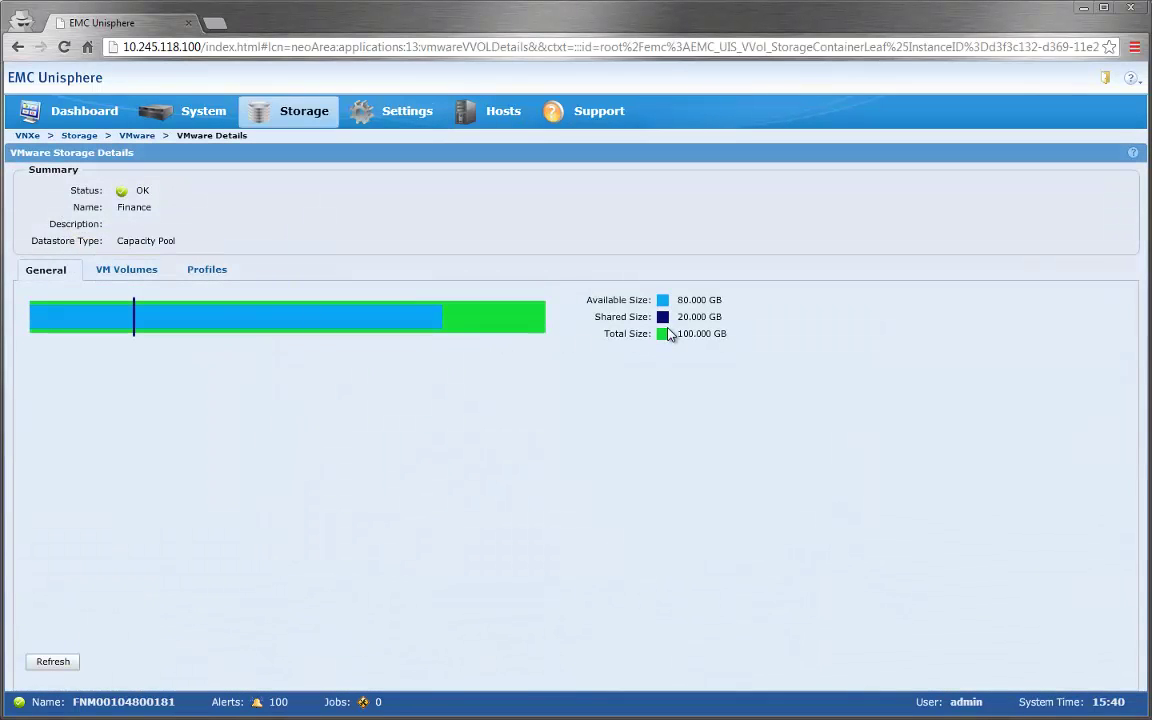
{"action": "left_click", "coordinate": [127, 270]}
{"action": "left_click", "coordinate": [394, 330]}
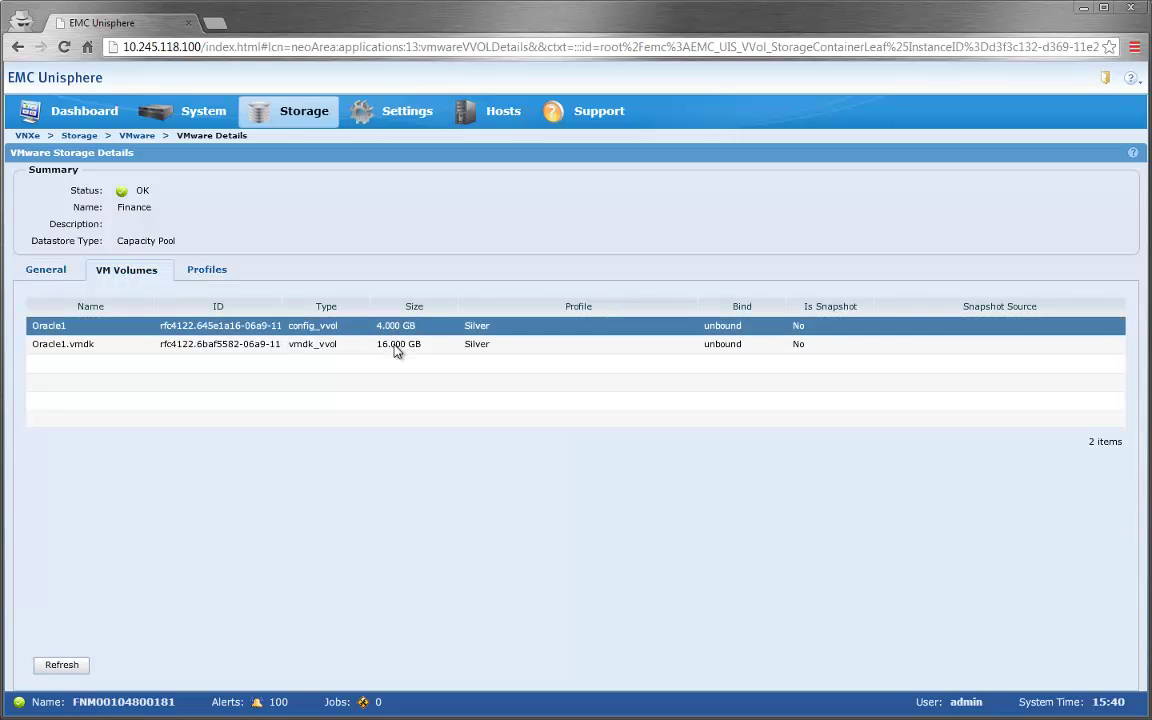
{"action": "left_click", "coordinate": [396, 348]}
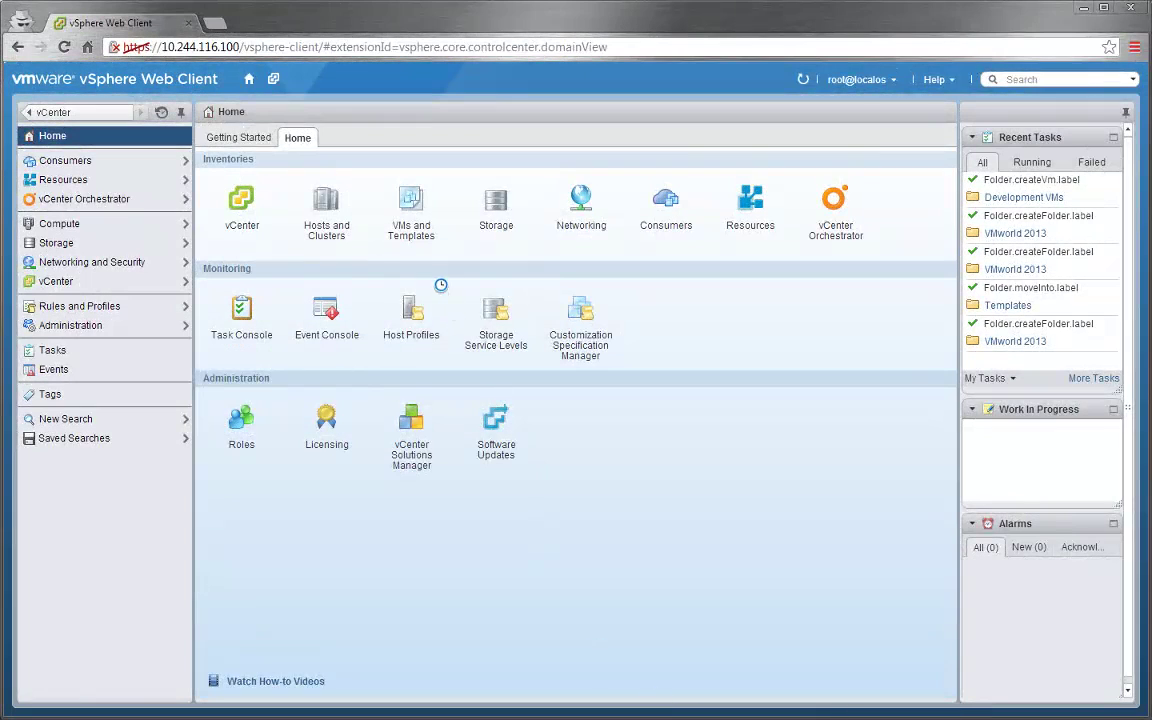
- Take a snapshot of Oracle1 named 'Snap #1', including the VM's memory
{"action": "left_click", "coordinate": [411, 205]}
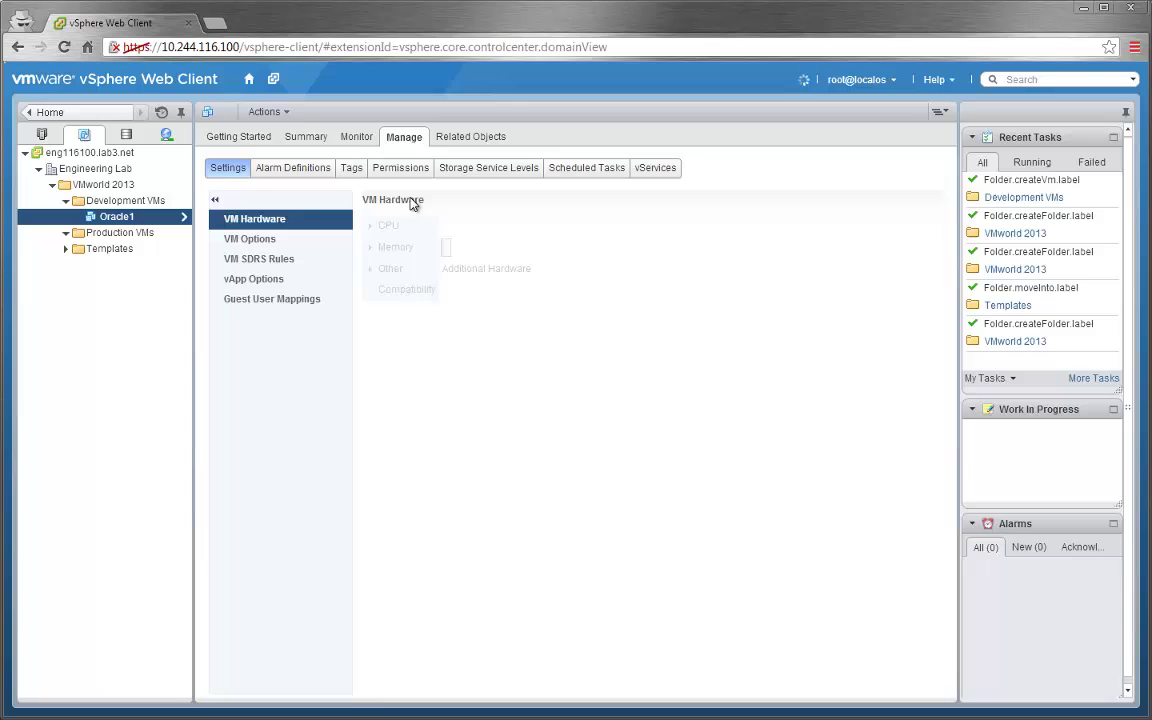
{"action": "right_click", "coordinate": [117, 217]}
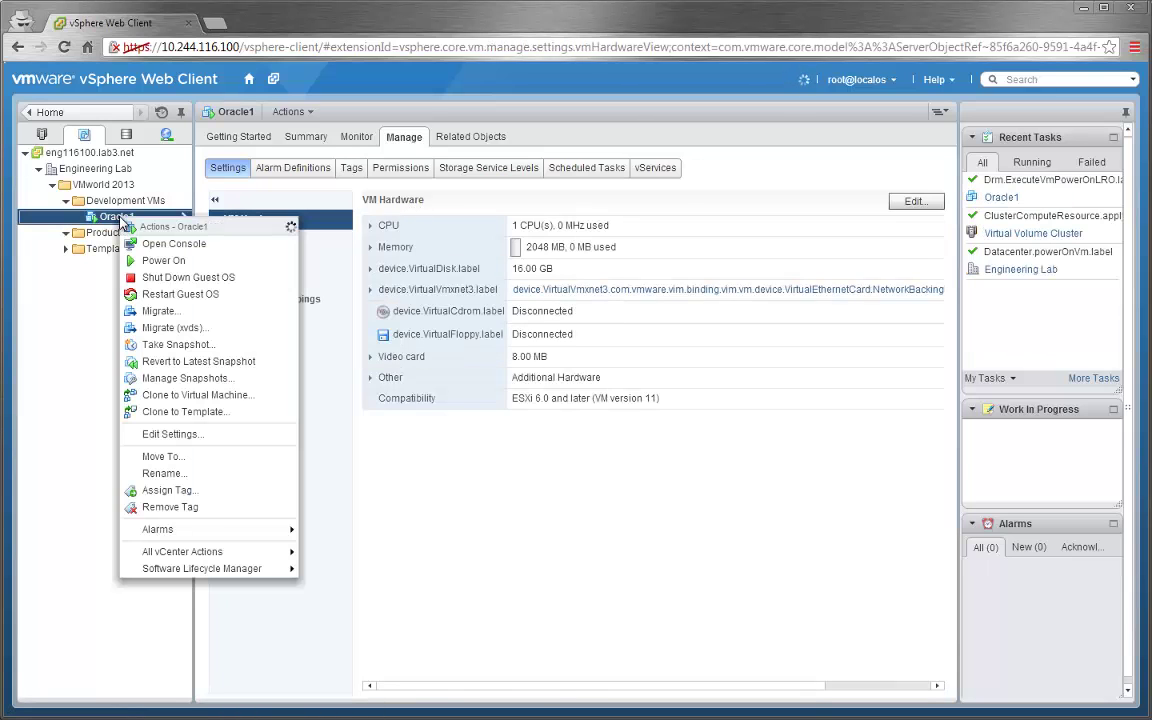
{"action": "left_click", "coordinate": [165, 346]}
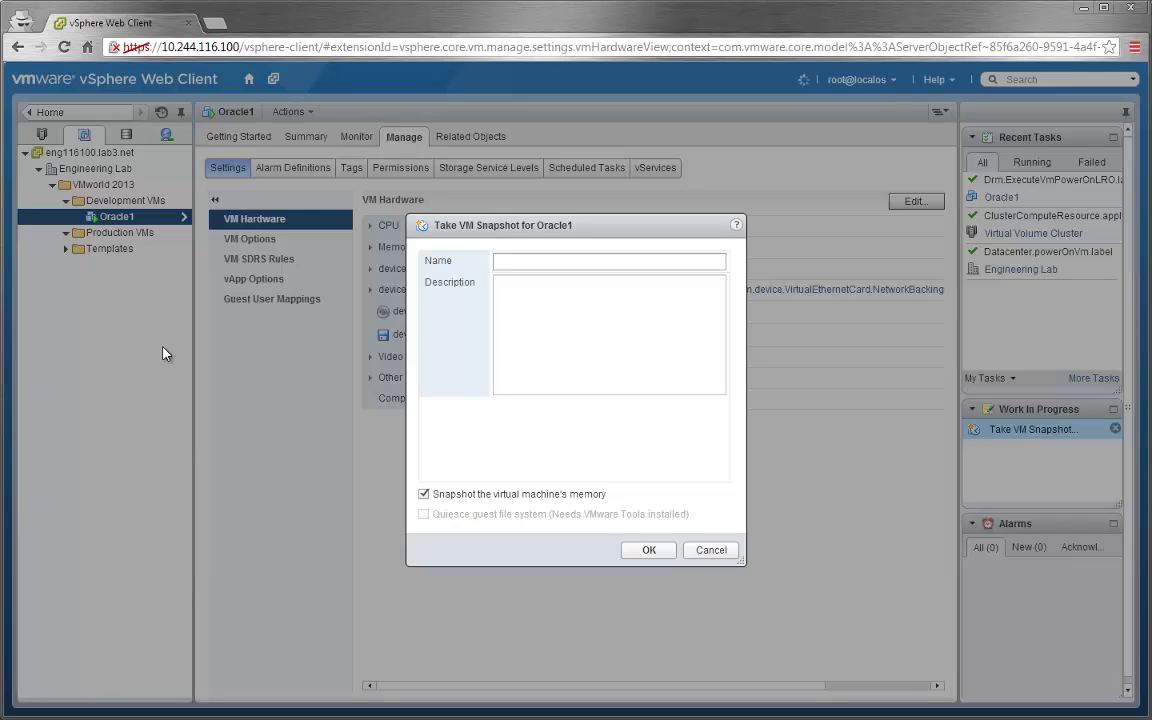
{"action": "left_click", "coordinate": [510, 261]}
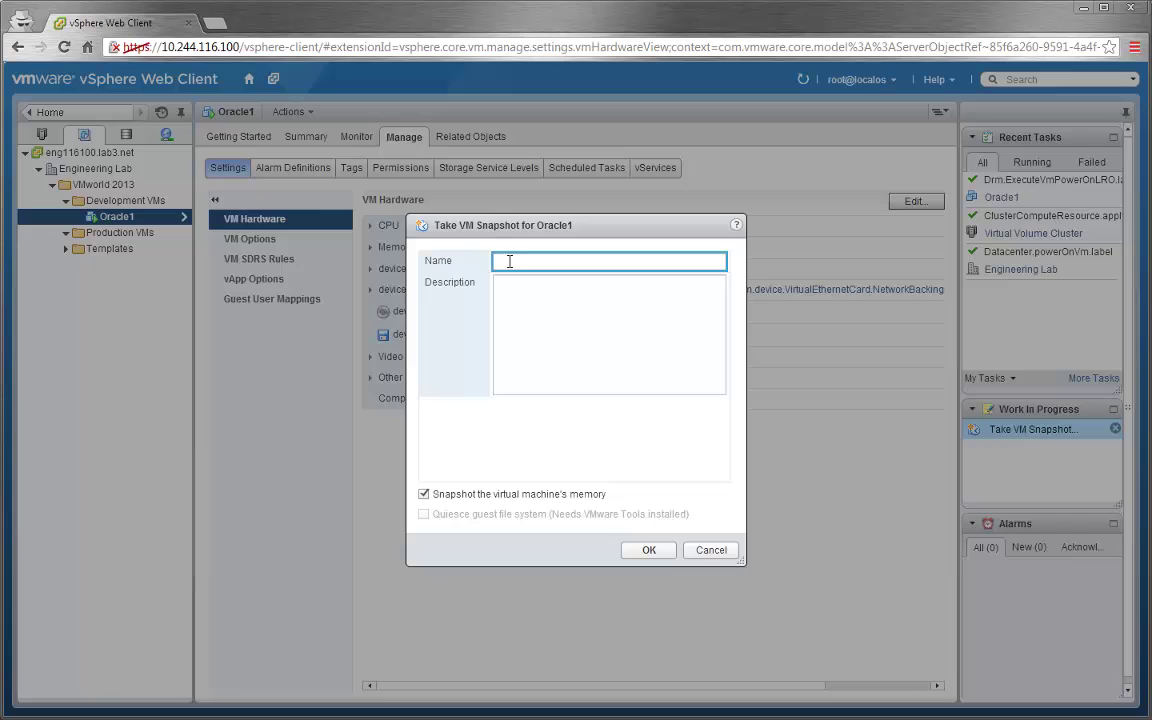
{"action": "left_click", "coordinate": [655, 550]}
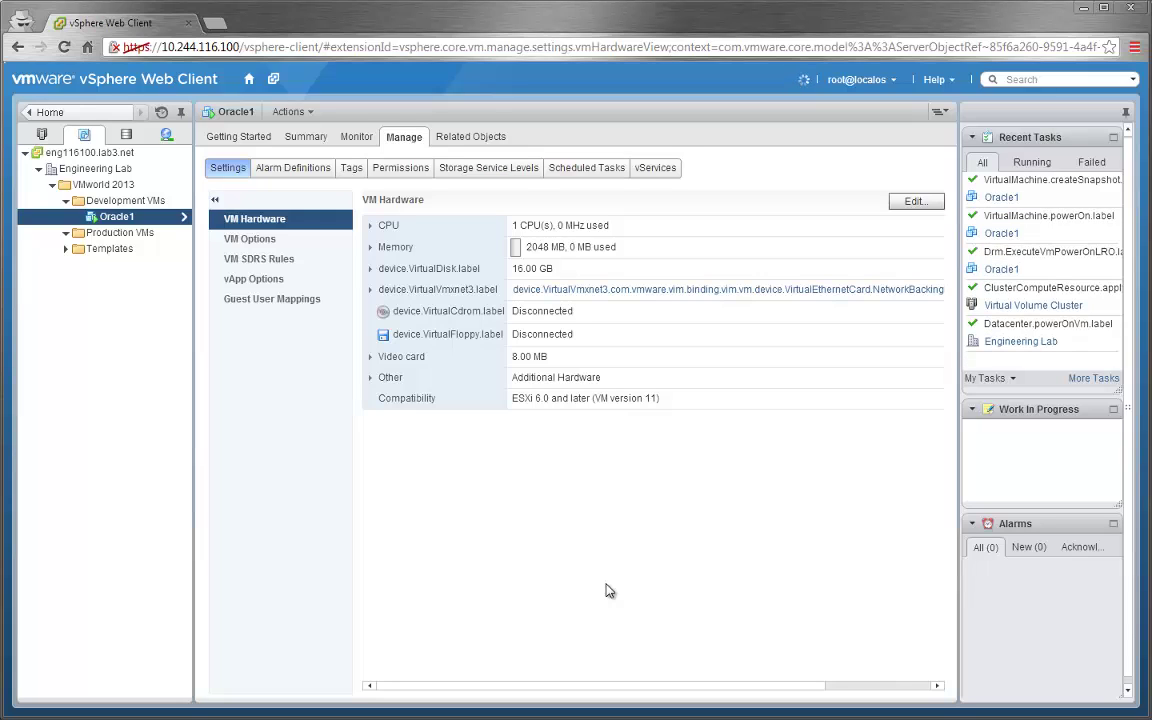
{"action": "right_click", "coordinate": [124, 217]}
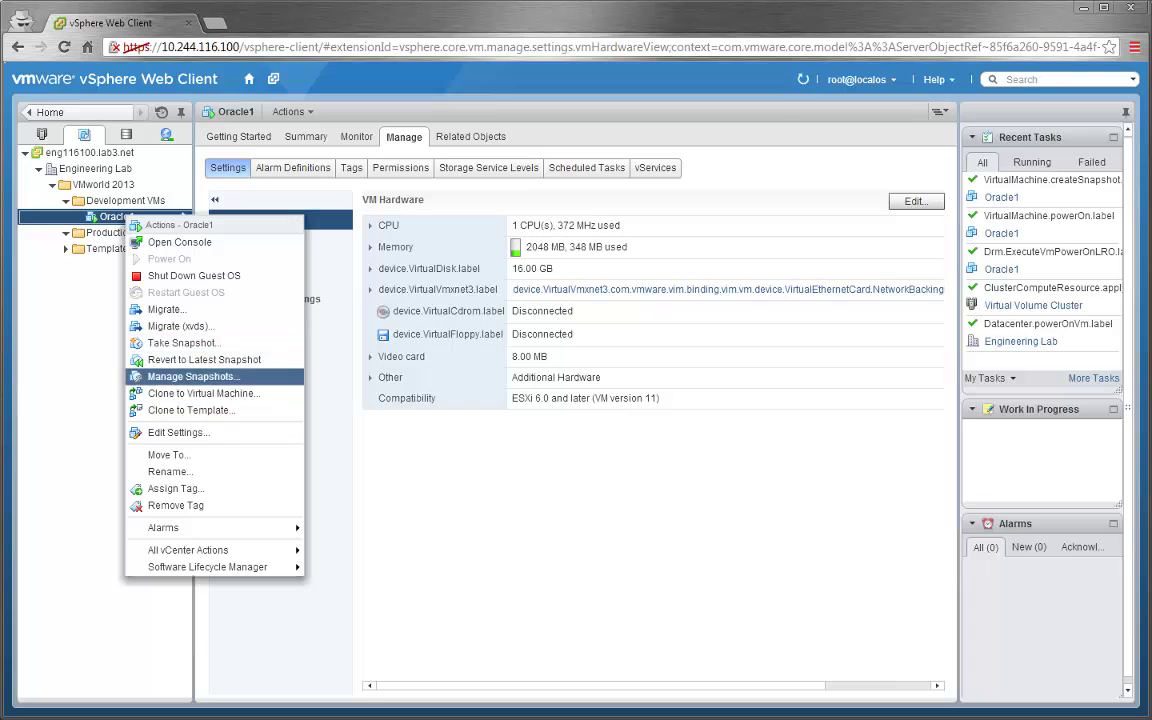
{"action": "left_click", "coordinate": [168, 377]}
{"action": "left_click", "coordinate": [428, 279]}
{"action": "left_click", "coordinate": [418, 262]}
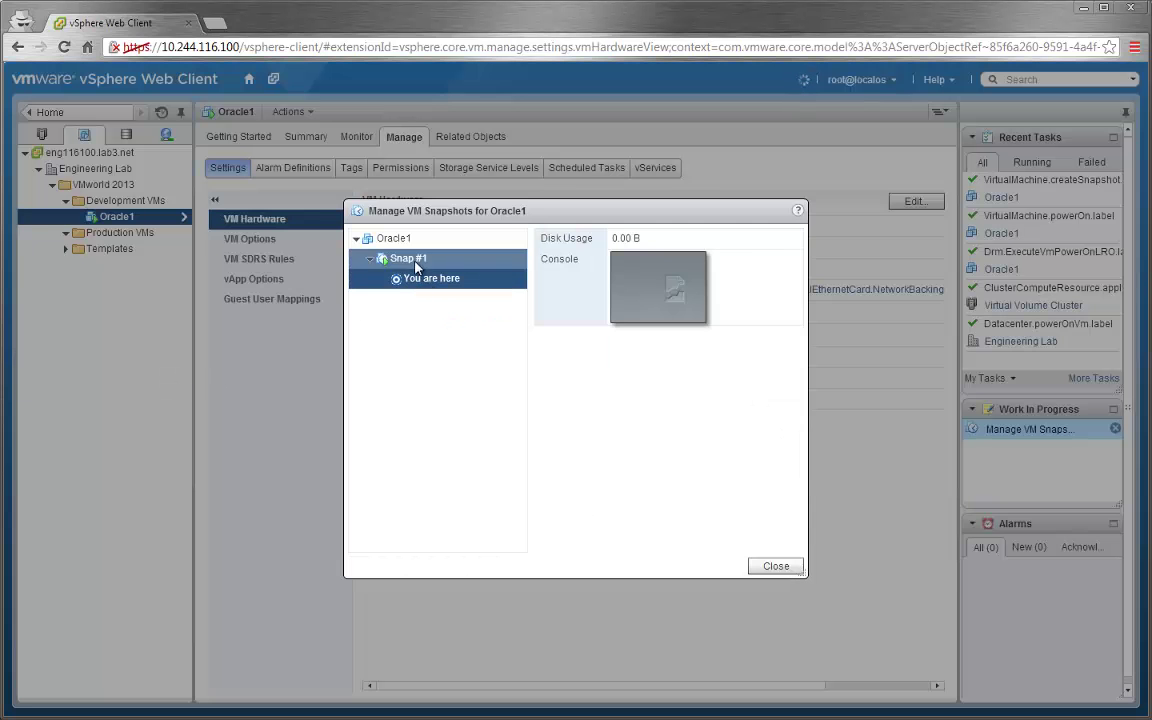
{"action": "left_click", "coordinate": [778, 567]}
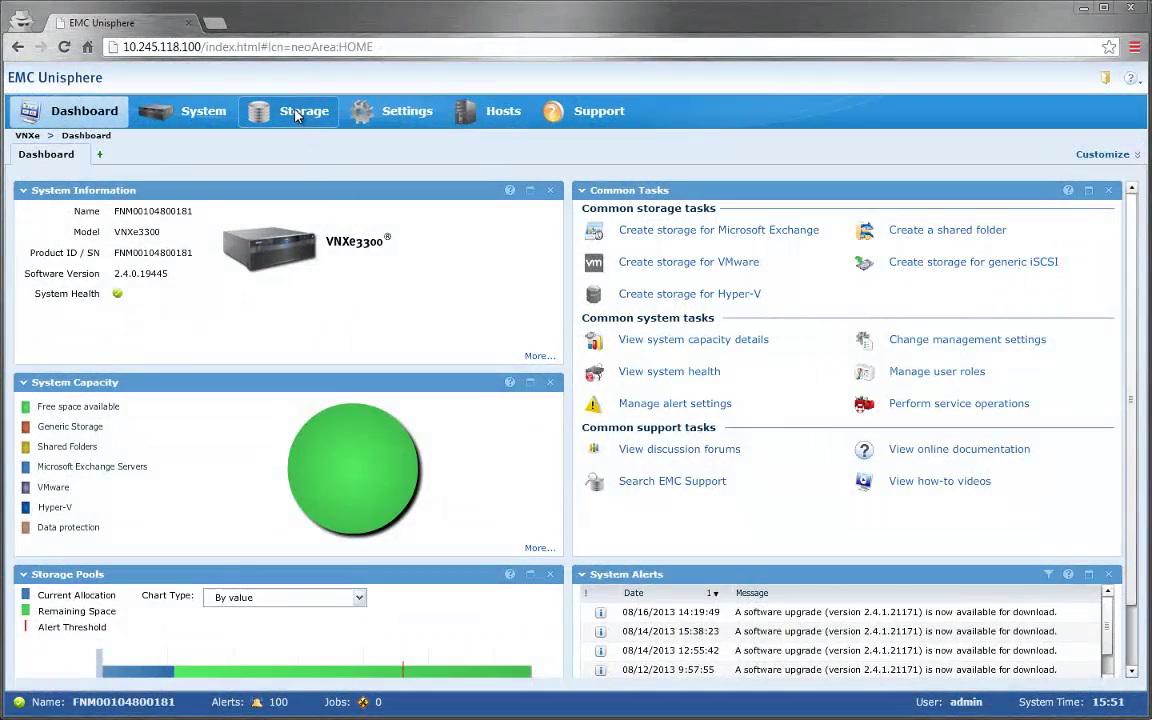
- Open the Finance datastore's VM volumes and inspect the 16 GB Oracle1.vmdk snapshot volume
{"action": "left_click", "coordinate": [268, 102]}
{"action": "left_click", "coordinate": [77, 455]}
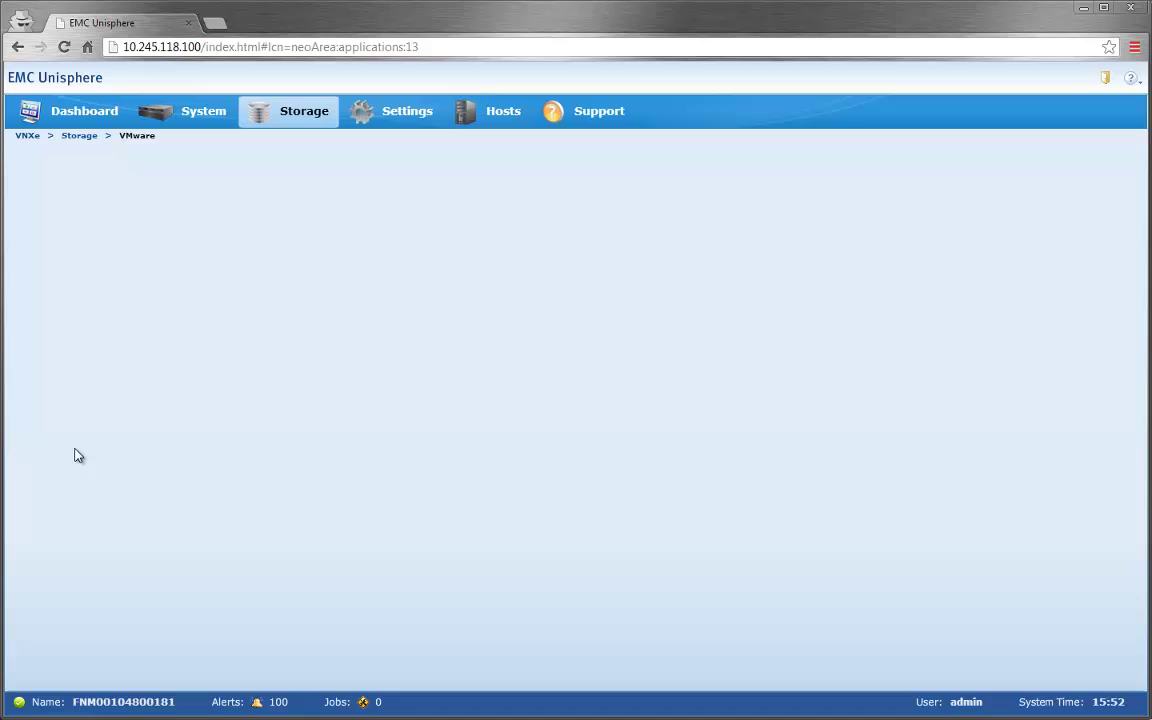
{"action": "double_click", "coordinate": [53, 222]}
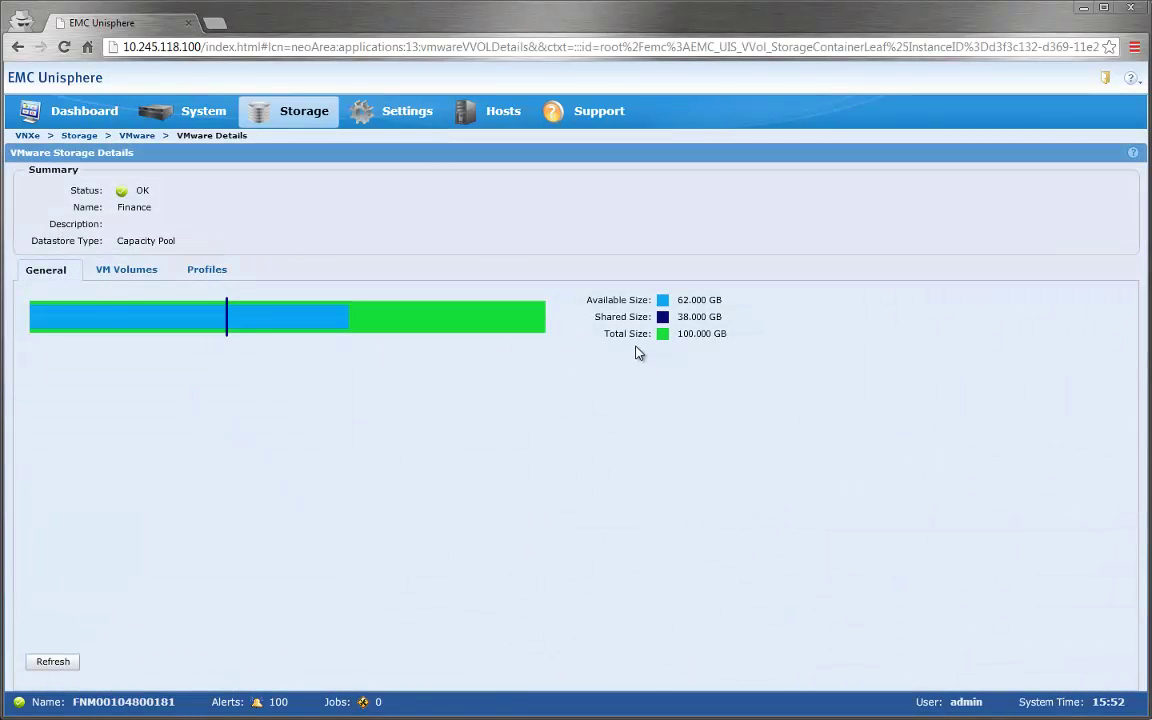
{"action": "left_click", "coordinate": [108, 271]}
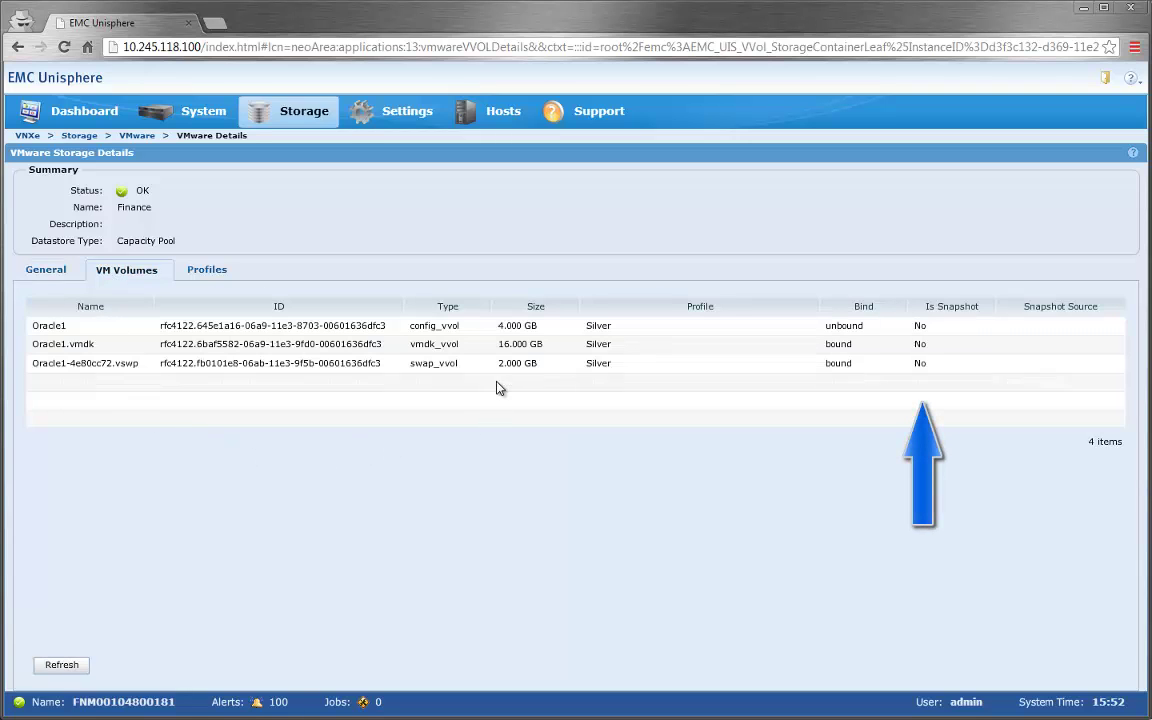
{"action": "left_click", "coordinate": [498, 386]}
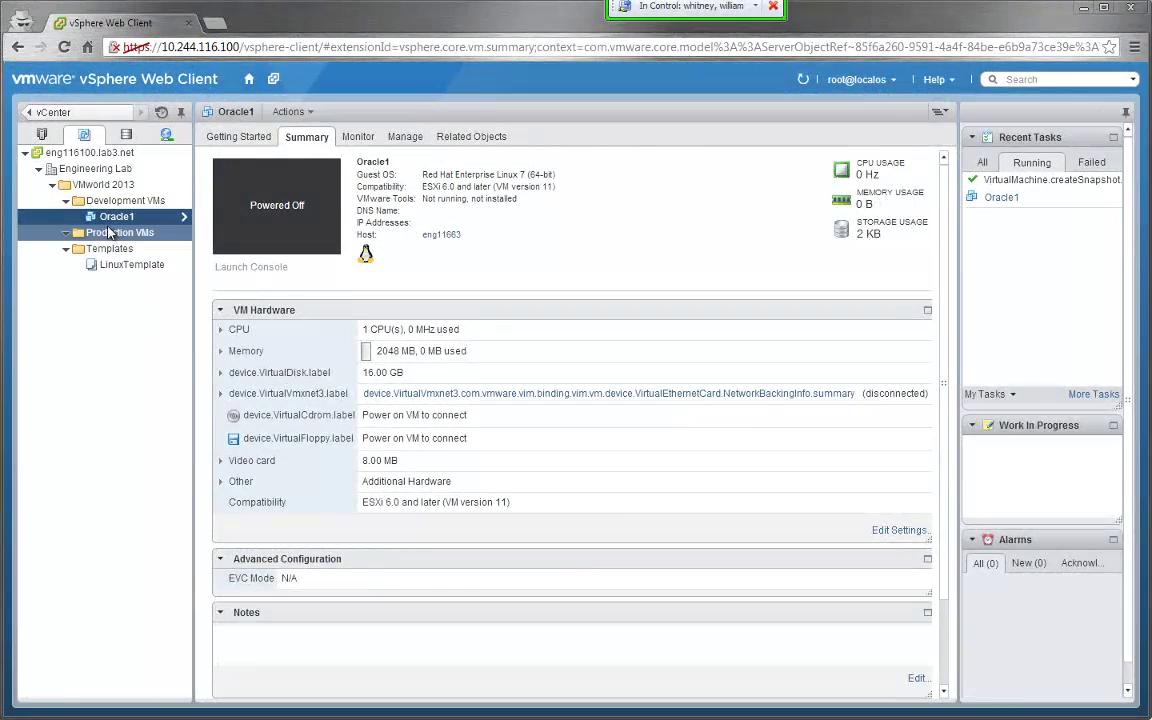
- Start cloning Oracle1 as 'Oracle1-clone' into the VMworld 2013 > Production VMs folder
{"action": "right_click", "coordinate": [104, 216]}
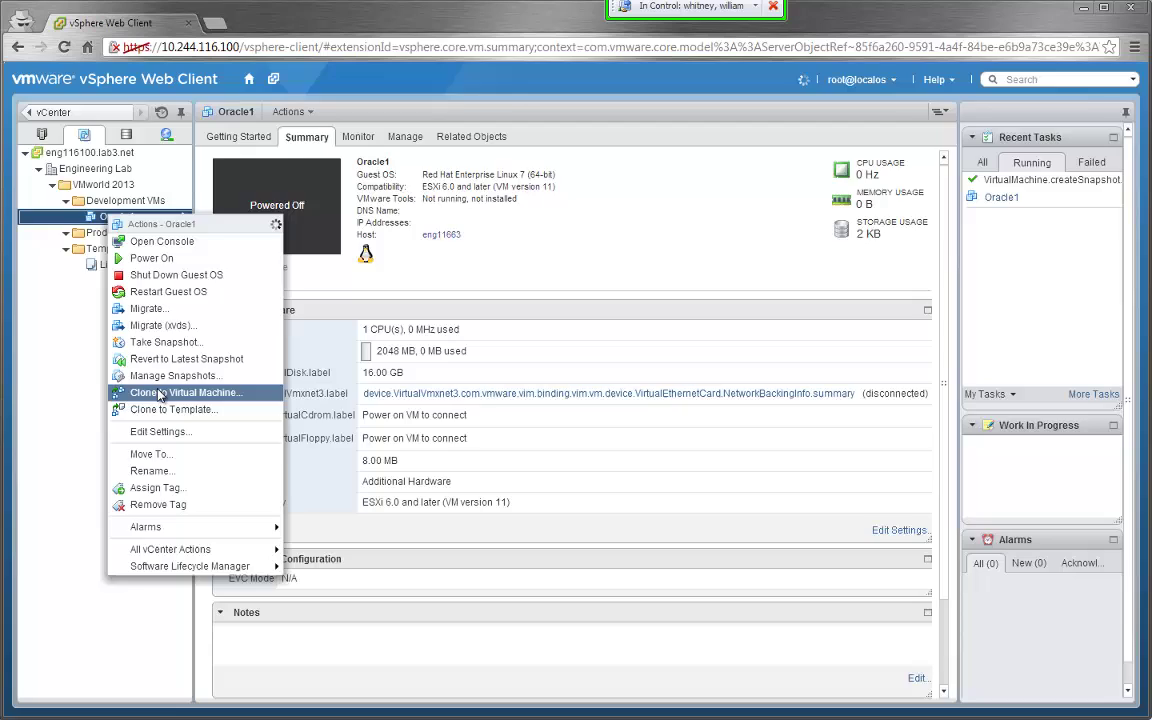
{"action": "left_click", "coordinate": [160, 392]}
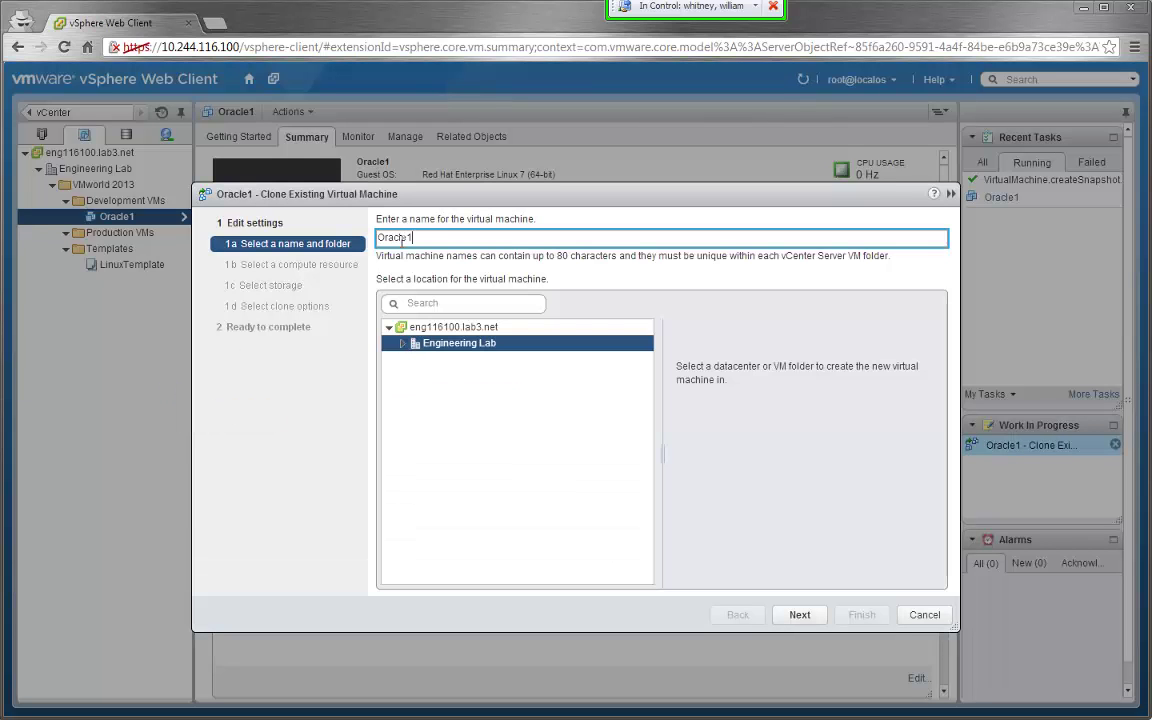
{"action": "type", "text": "Oracle1-clone"}
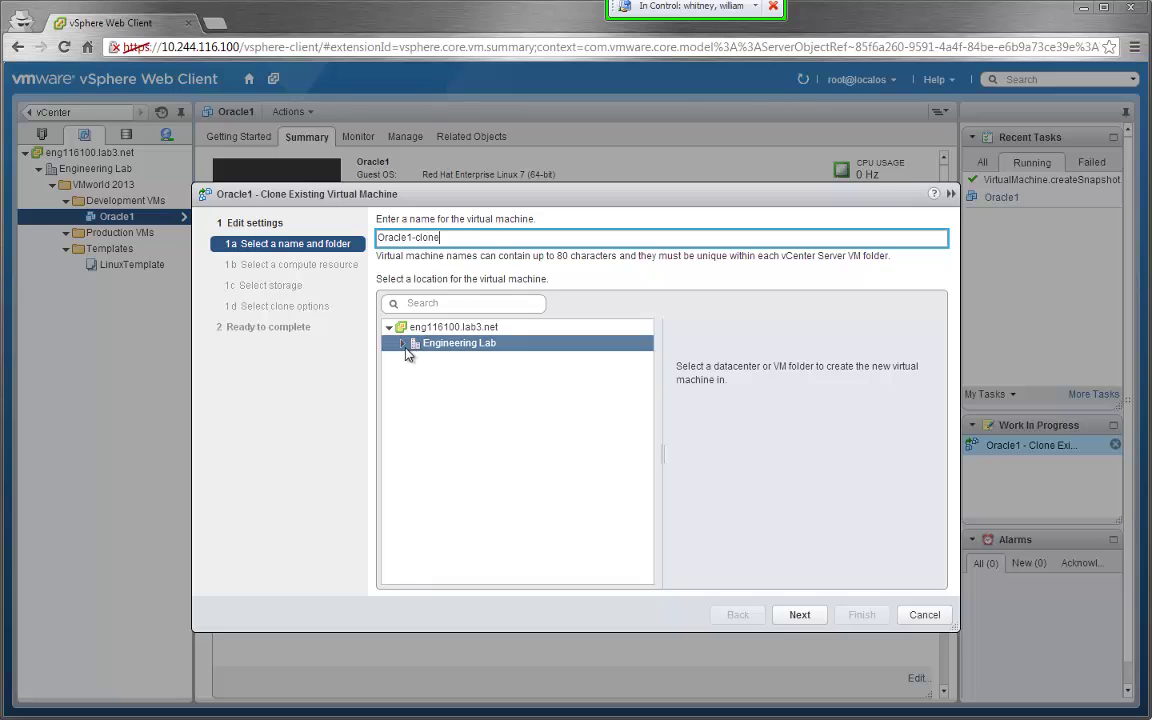
{"action": "left_click", "coordinate": [403, 345]}
{"action": "left_click", "coordinate": [416, 359]}
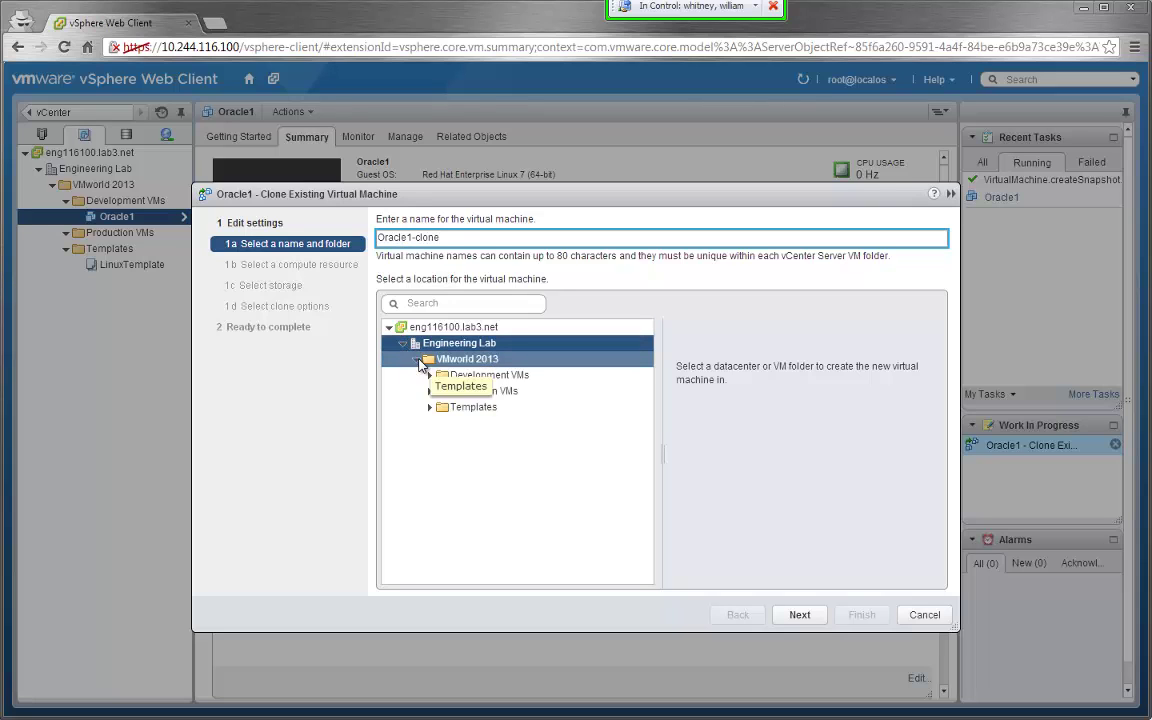
{"action": "left_click", "coordinate": [458, 391]}
{"action": "left_click", "coordinate": [803, 616]}
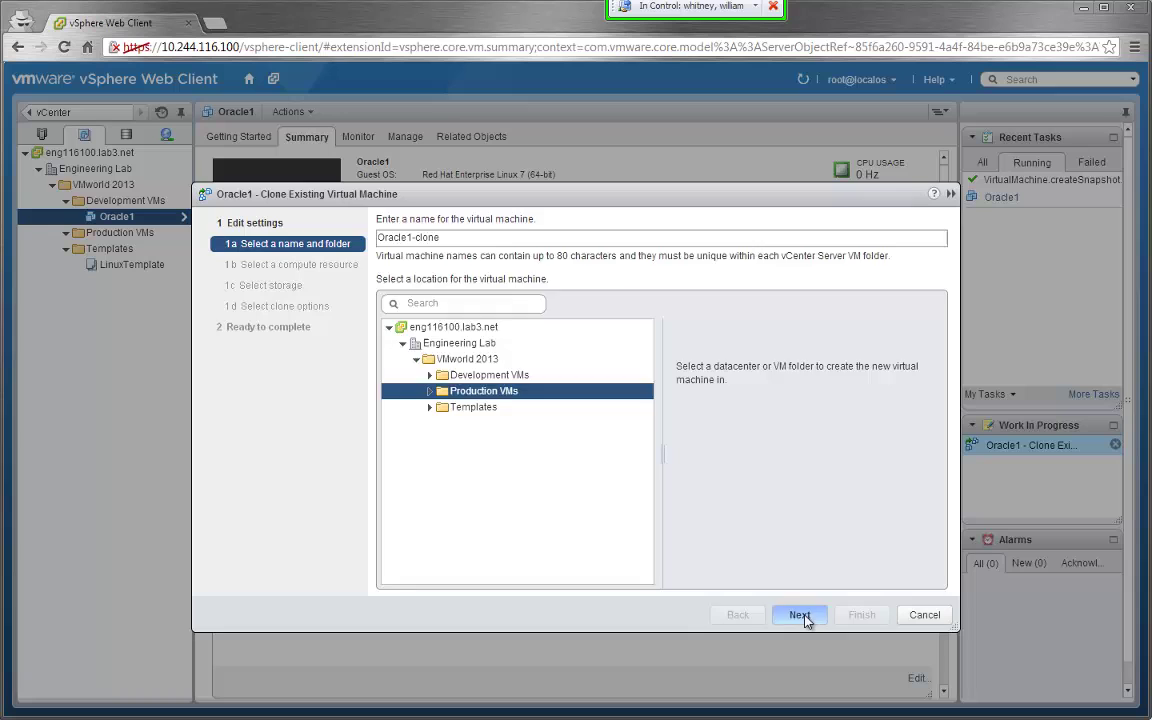
- Put the clone on Virtual Volume Cluster and HumanResources datastore at Performance service level, then finish
{"action": "left_click", "coordinate": [488, 269]}
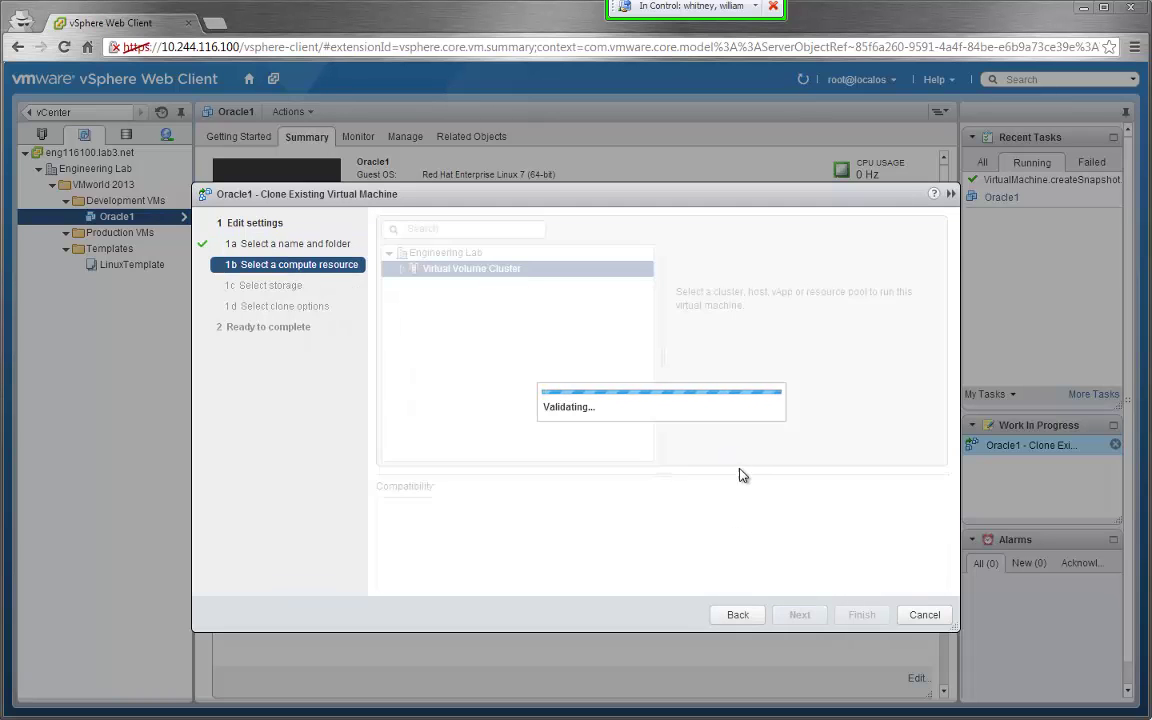
{"action": "left_click", "coordinate": [800, 616]}
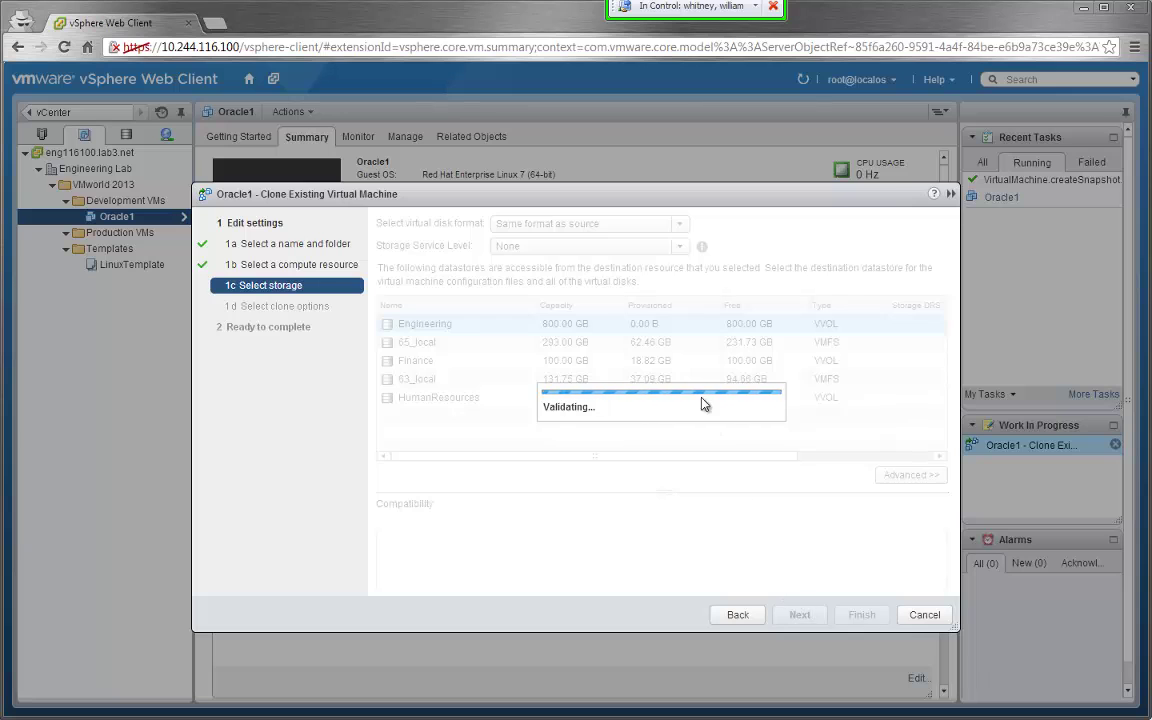
{"action": "left_click", "coordinate": [680, 246]}
{"action": "left_click", "coordinate": [567, 300]}
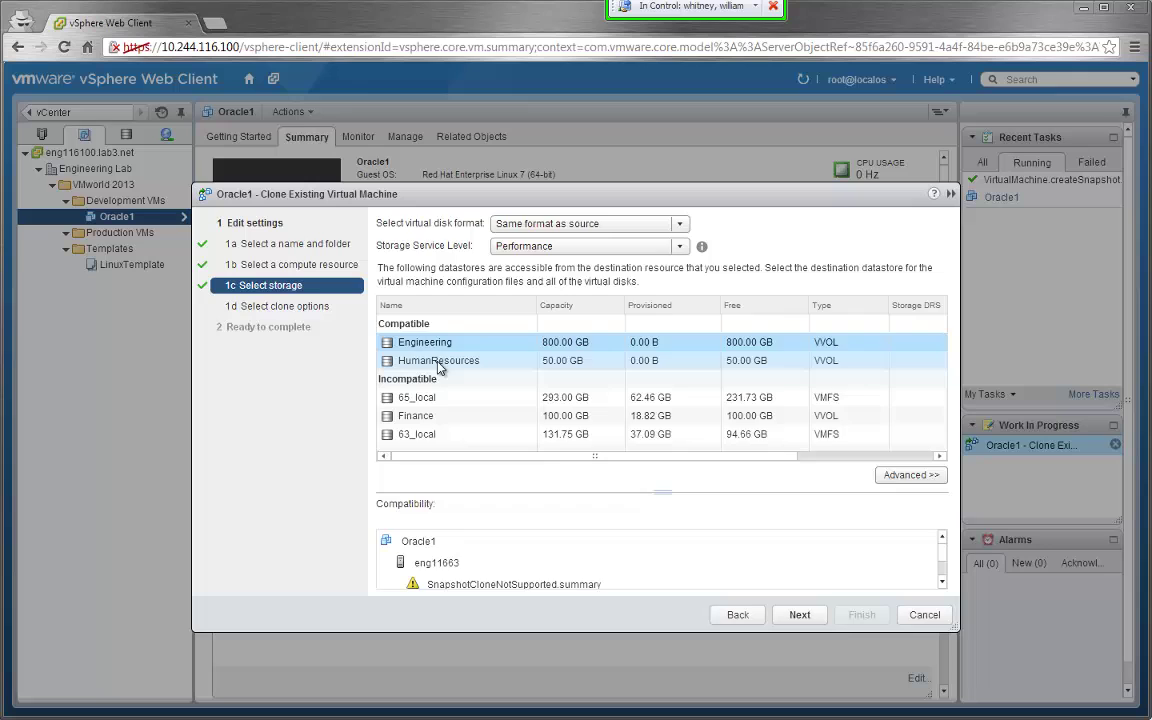
{"action": "left_click", "coordinate": [440, 362]}
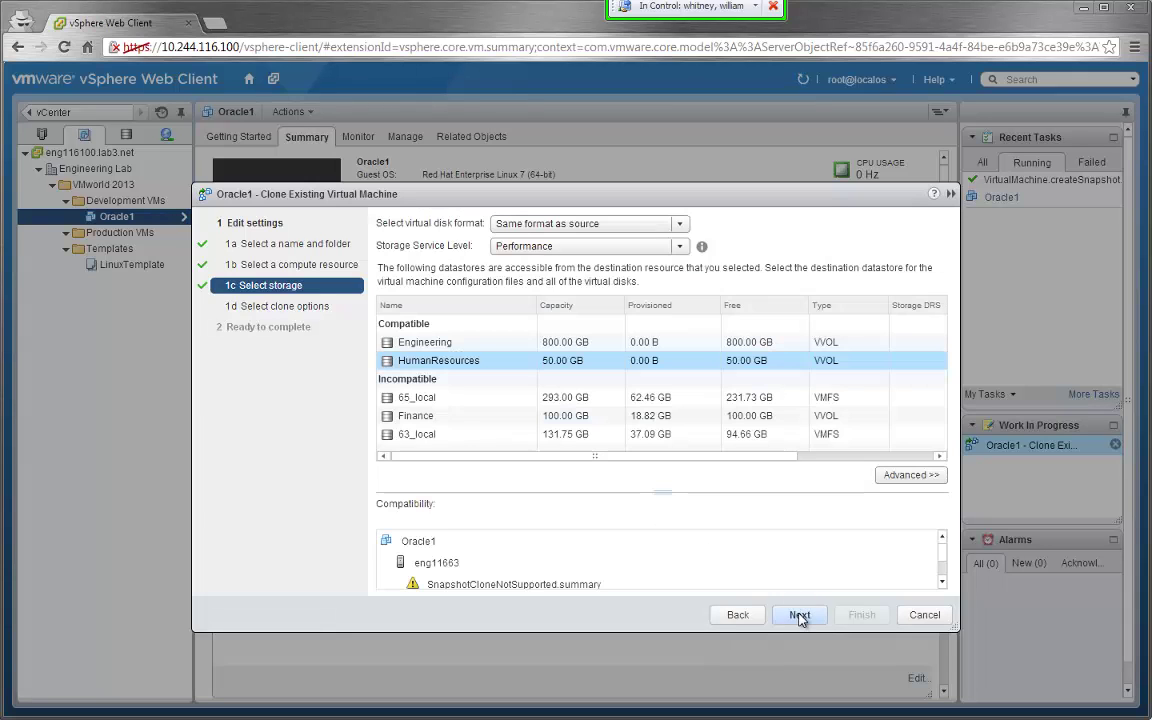
{"action": "left_click", "coordinate": [799, 615]}
{"action": "left_click", "coordinate": [799, 615]}
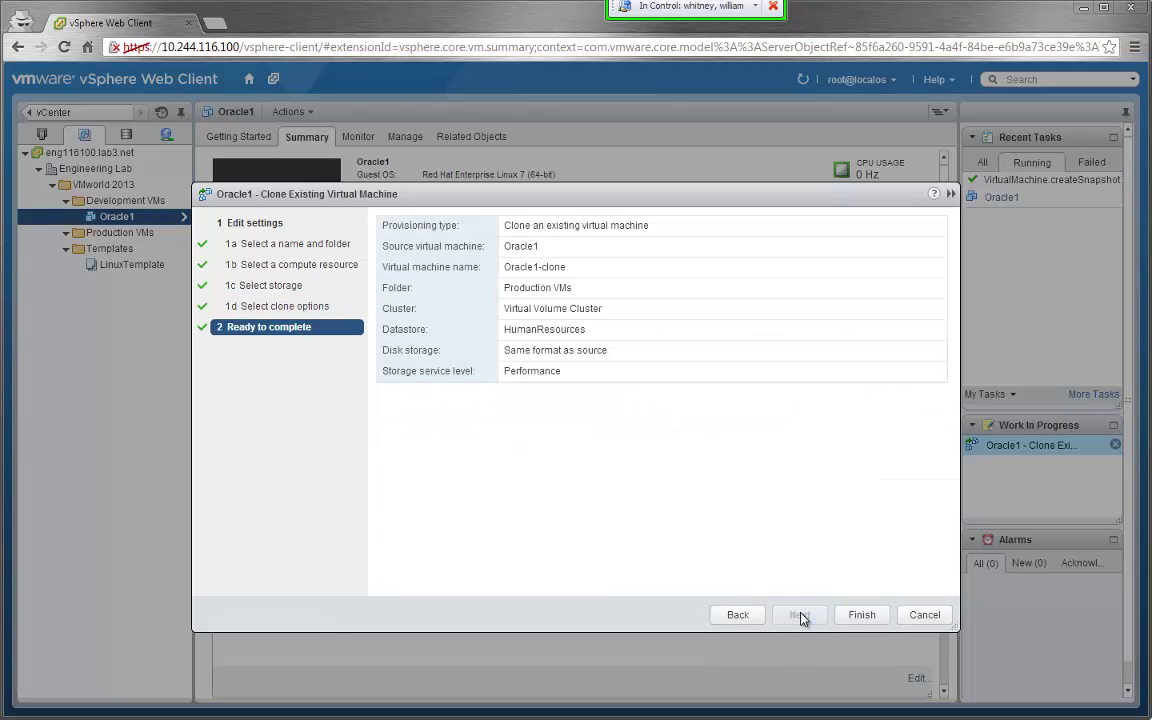
{"action": "left_click", "coordinate": [860, 615]}
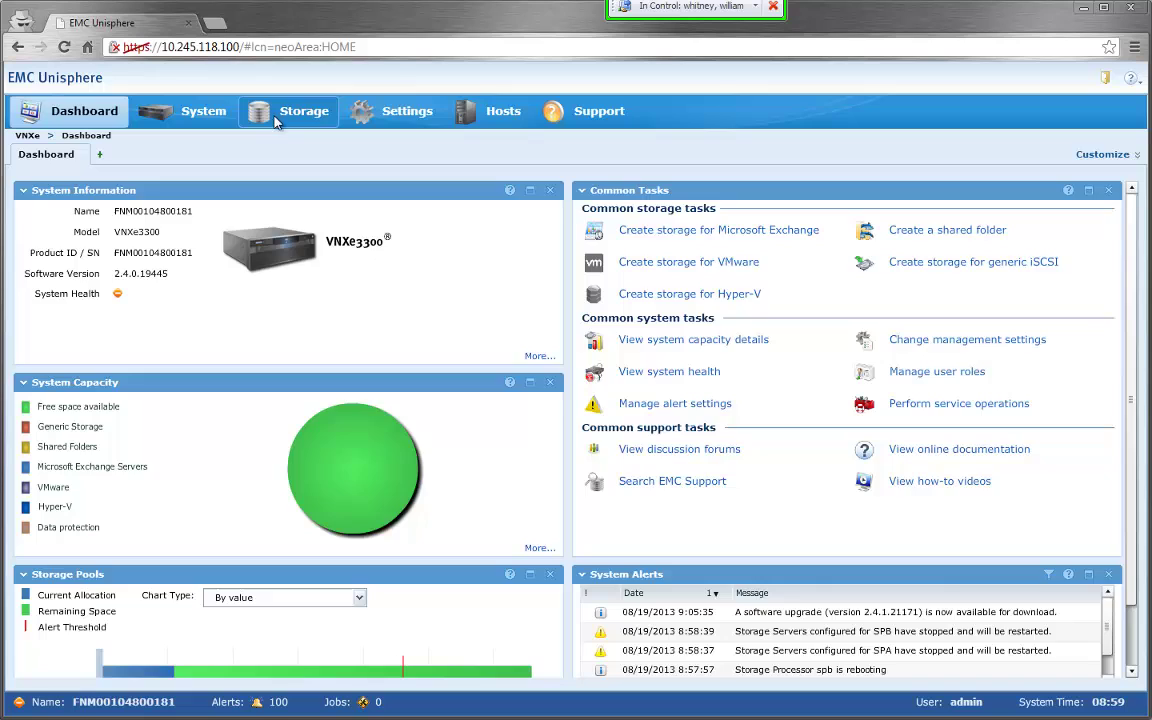
- Check the Oracle1.vmdk snapshot volume among the Finance datastore's VM volumes
{"action": "left_click", "coordinate": [295, 113]}
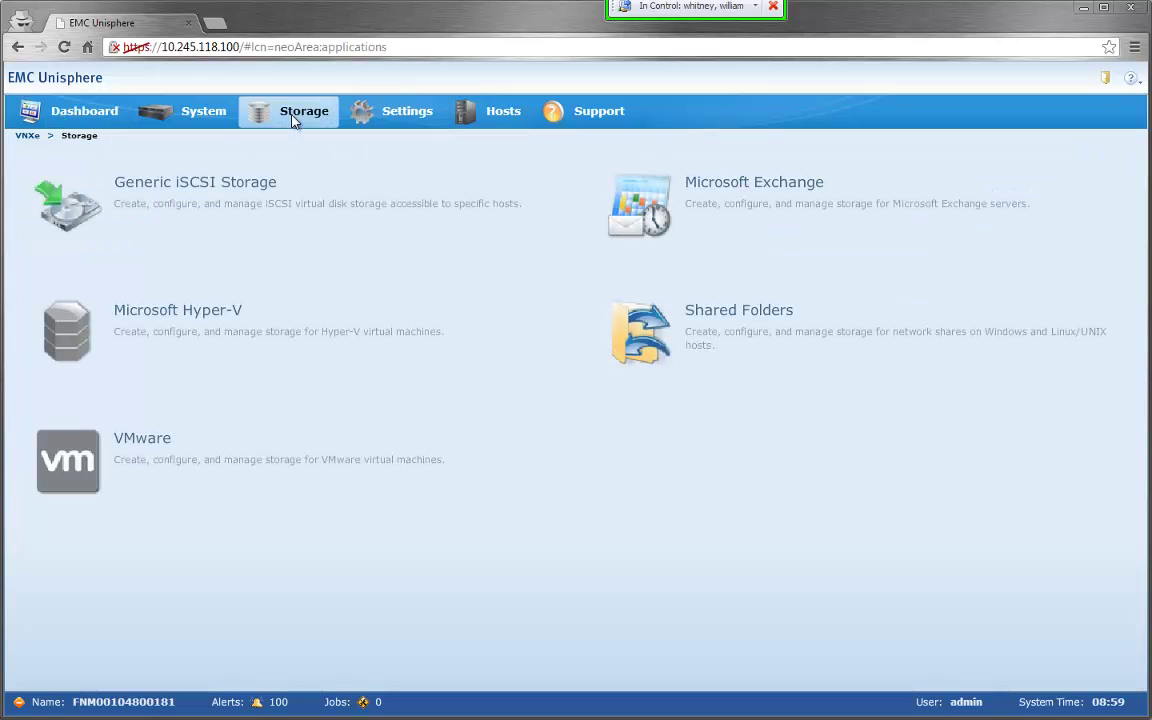
{"action": "left_click", "coordinate": [165, 460]}
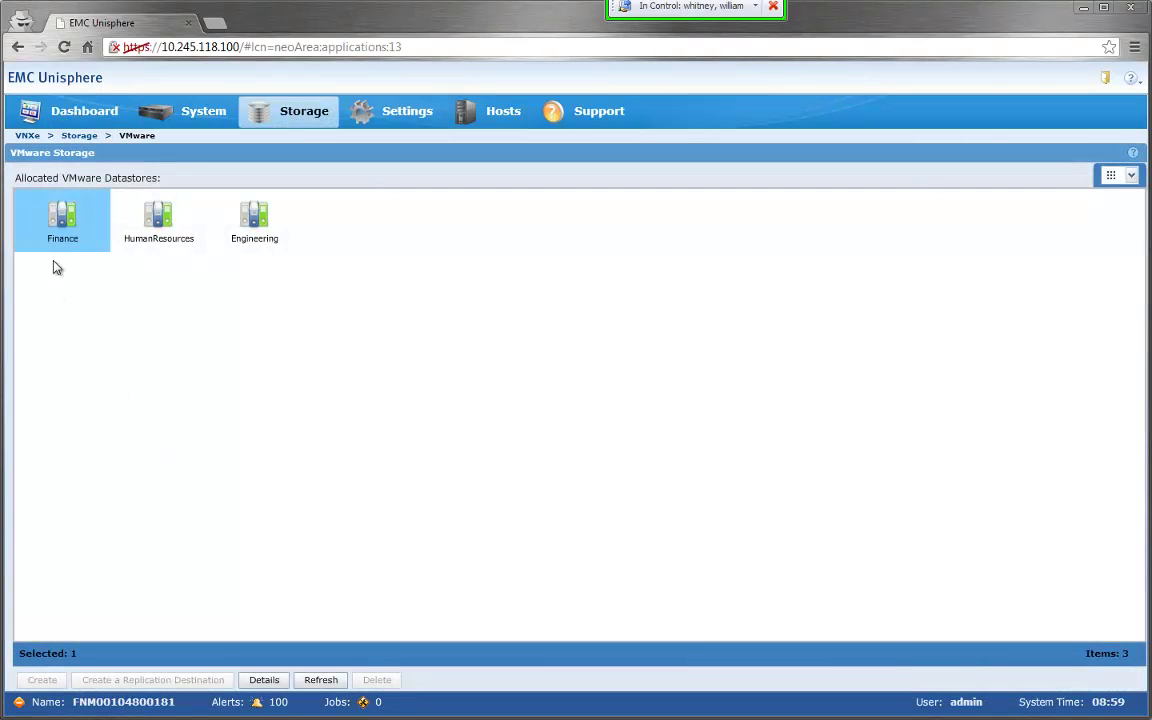
{"action": "double_click", "coordinate": [62, 225]}
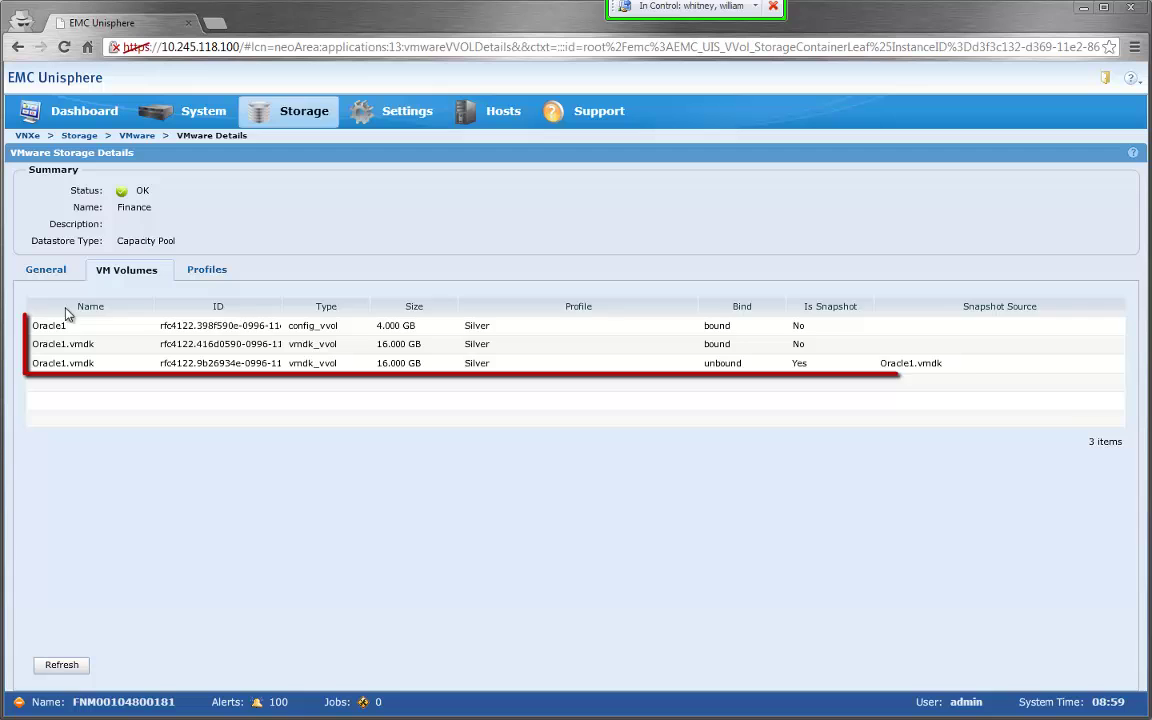
{"action": "left_click", "coordinate": [72, 365]}
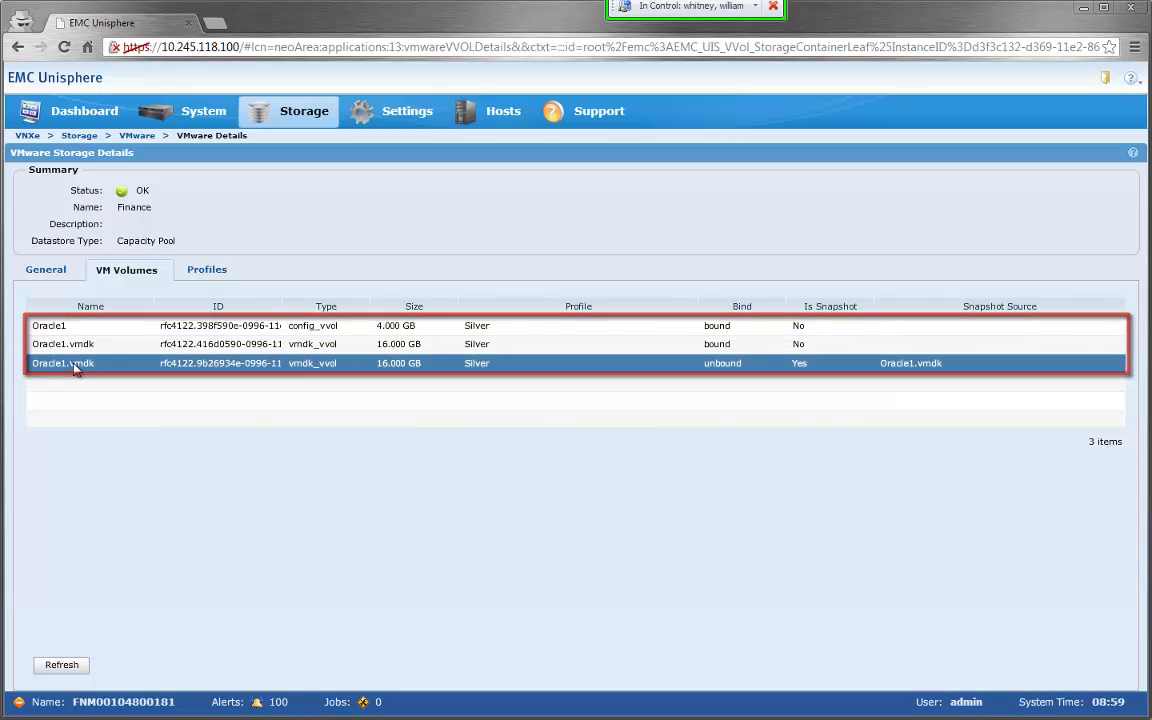
- Open the HumanResources datastore and locate Oracle1-clone's 4 GB config and 16 GB disk volumes
{"action": "left_click", "coordinate": [133, 135]}
{"action": "double_click", "coordinate": [157, 225]}
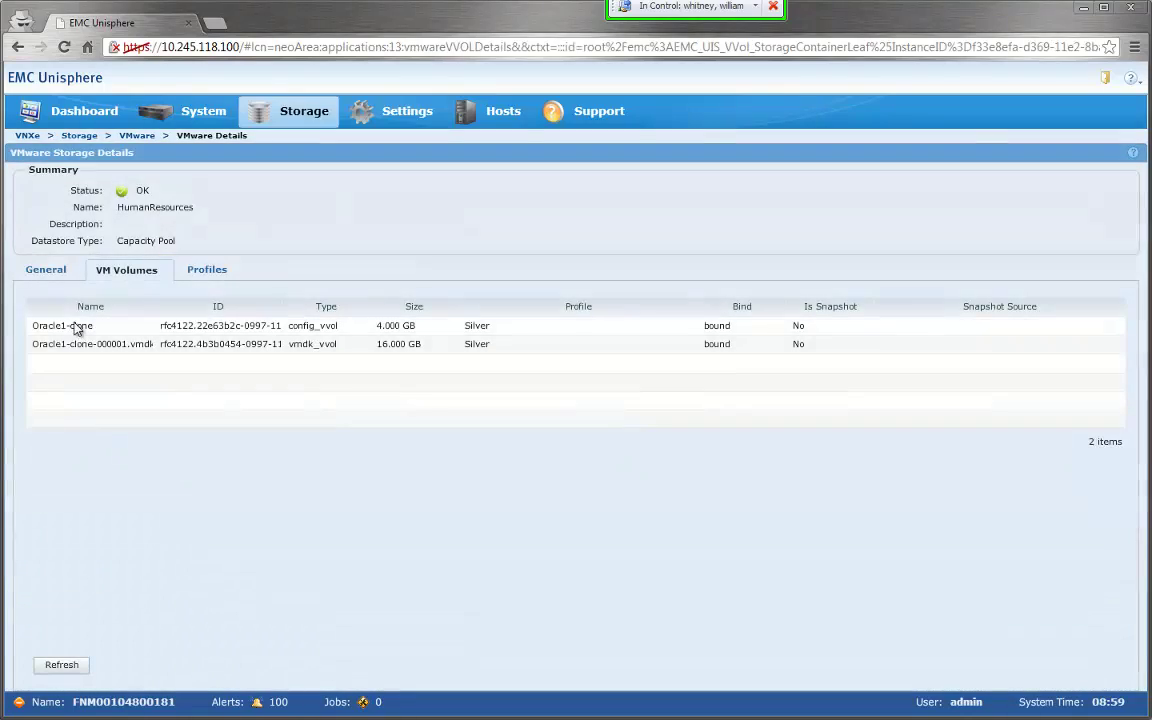
{"action": "left_click", "coordinate": [52, 326]}
{"action": "left_click", "coordinate": [60, 345]}
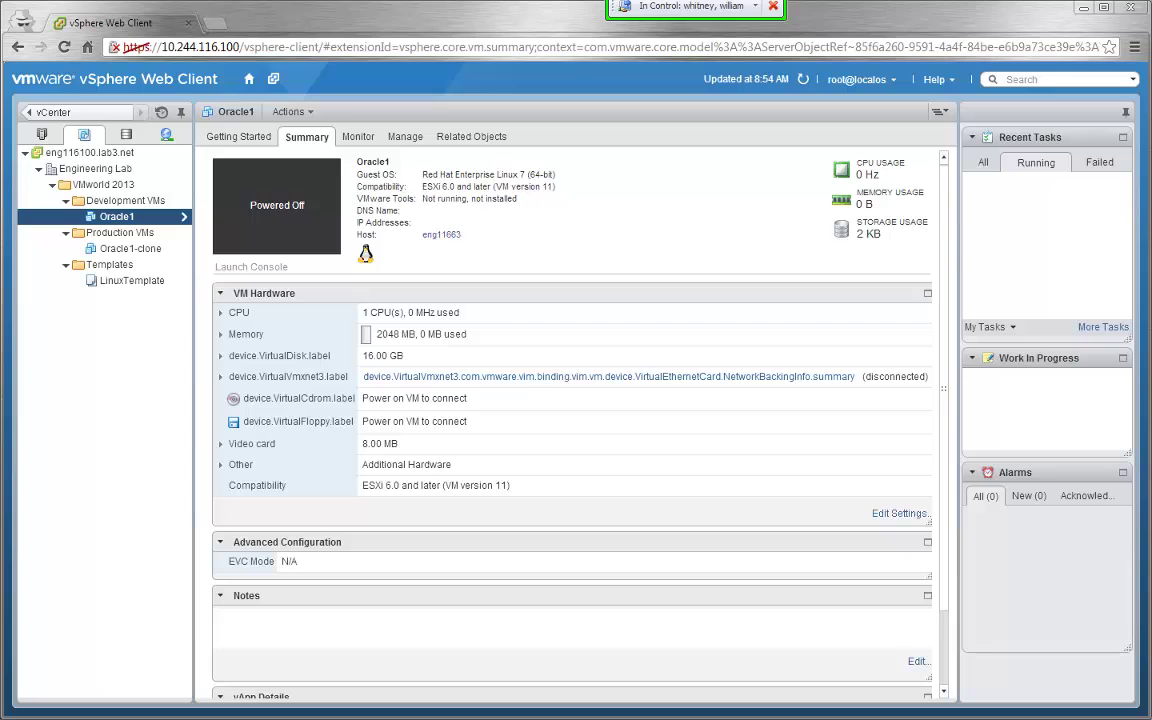
- Migrate Oracle1's storage to the Engineering datastore with the Performance storage service level
{"action": "right_click", "coordinate": [111, 217]}
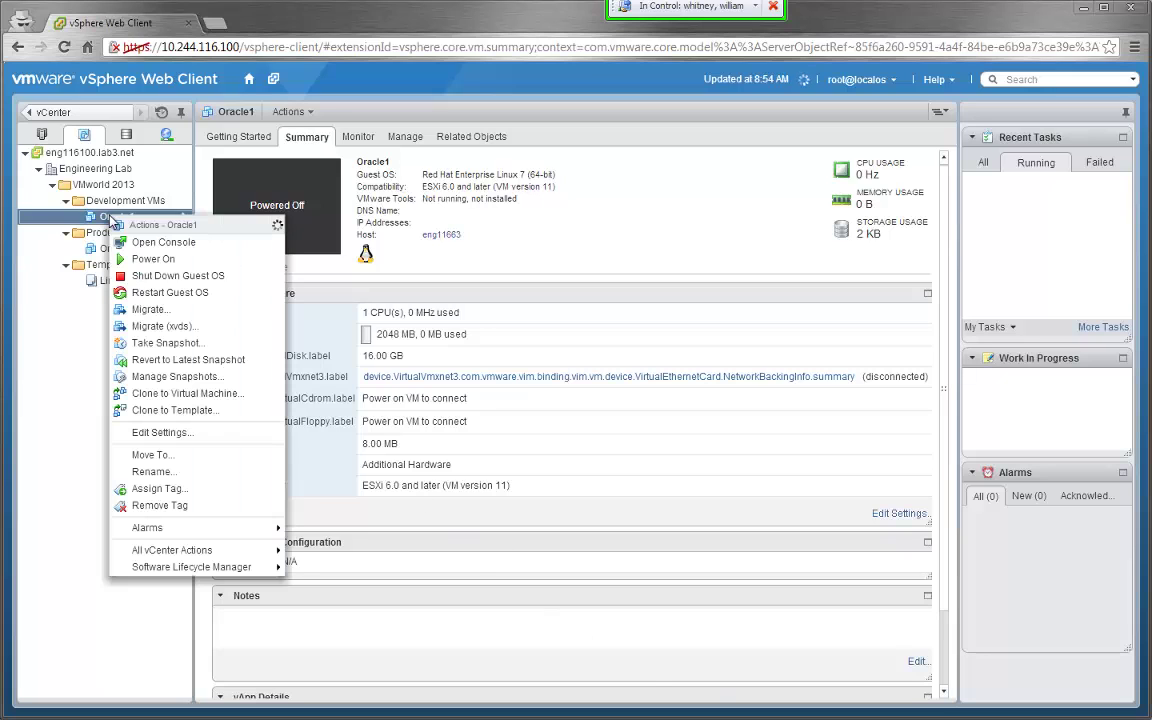
{"action": "left_click", "coordinate": [148, 309]}
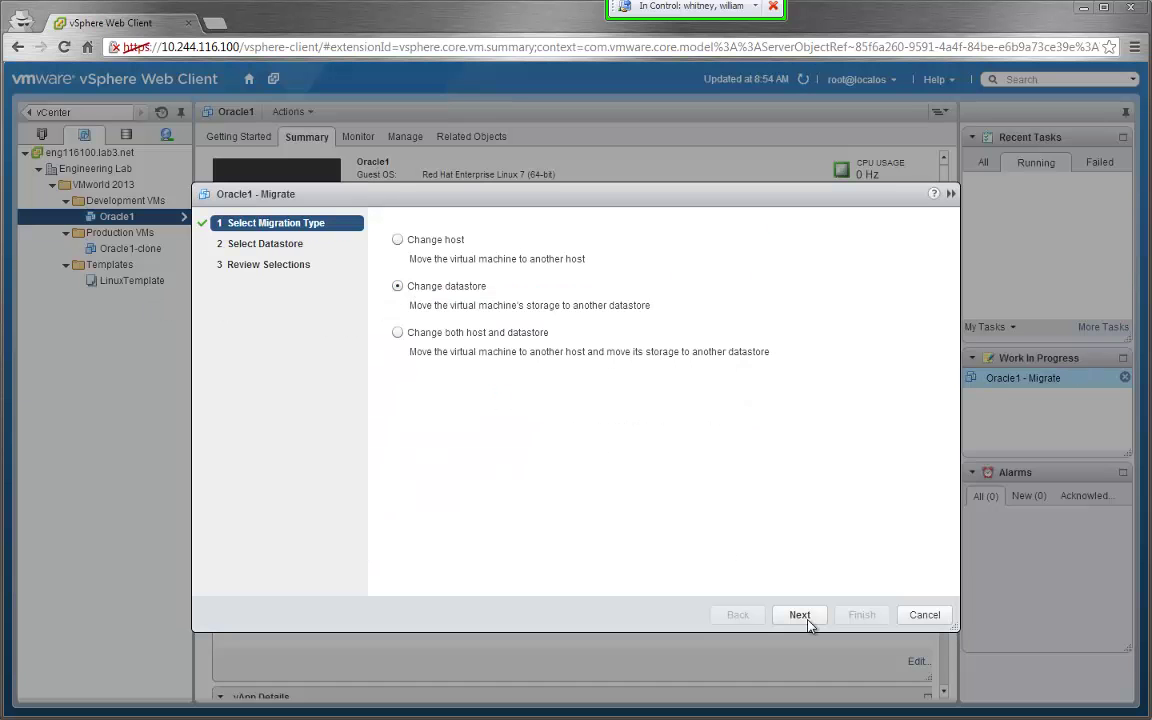
{"action": "left_click", "coordinate": [806, 619]}
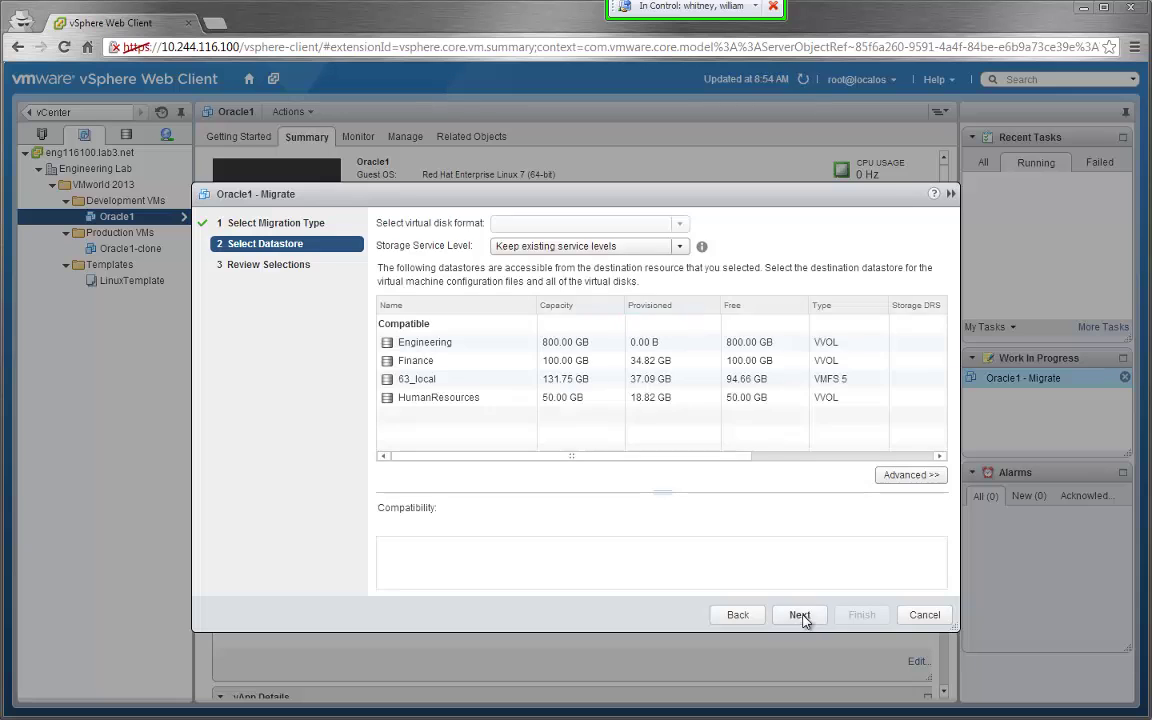
{"action": "left_click", "coordinate": [548, 246]}
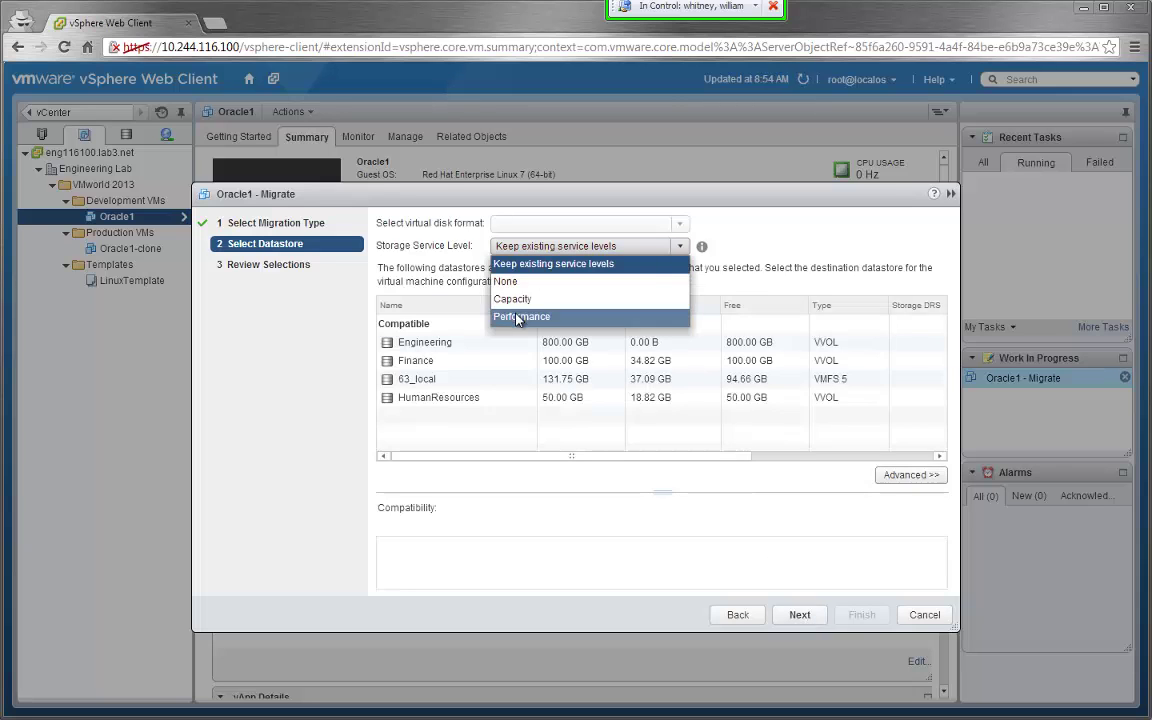
{"action": "left_click", "coordinate": [519, 316]}
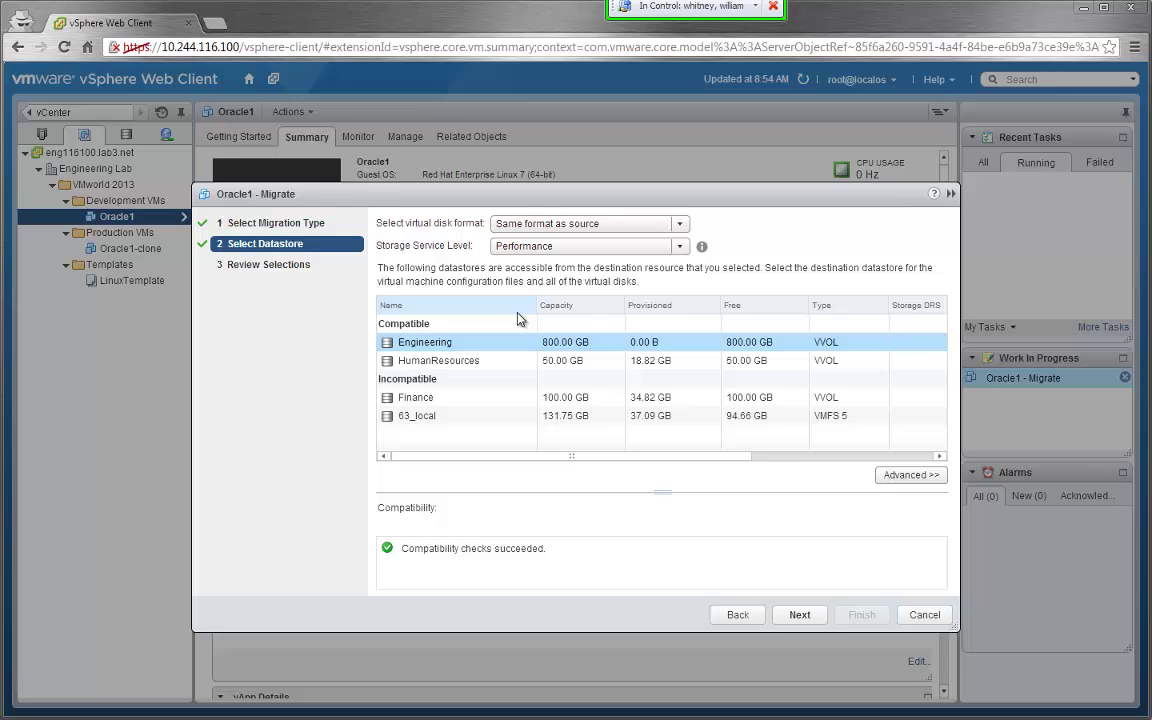
{"action": "left_click", "coordinate": [800, 615]}
{"action": "left_click", "coordinate": [858, 617]}
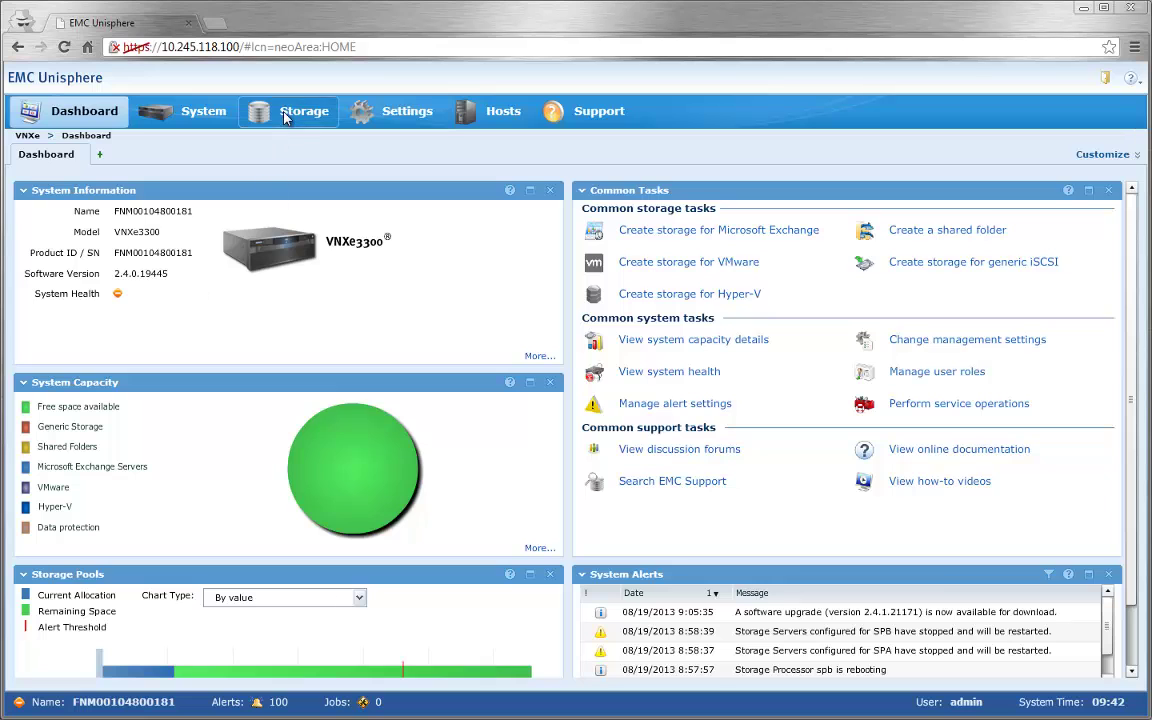
- Open the Engineering datastore's VM volumes and find Oracle1's config, vmdk and snapshot vVols
{"action": "left_click", "coordinate": [286, 118]}
{"action": "left_click", "coordinate": [60, 451]}
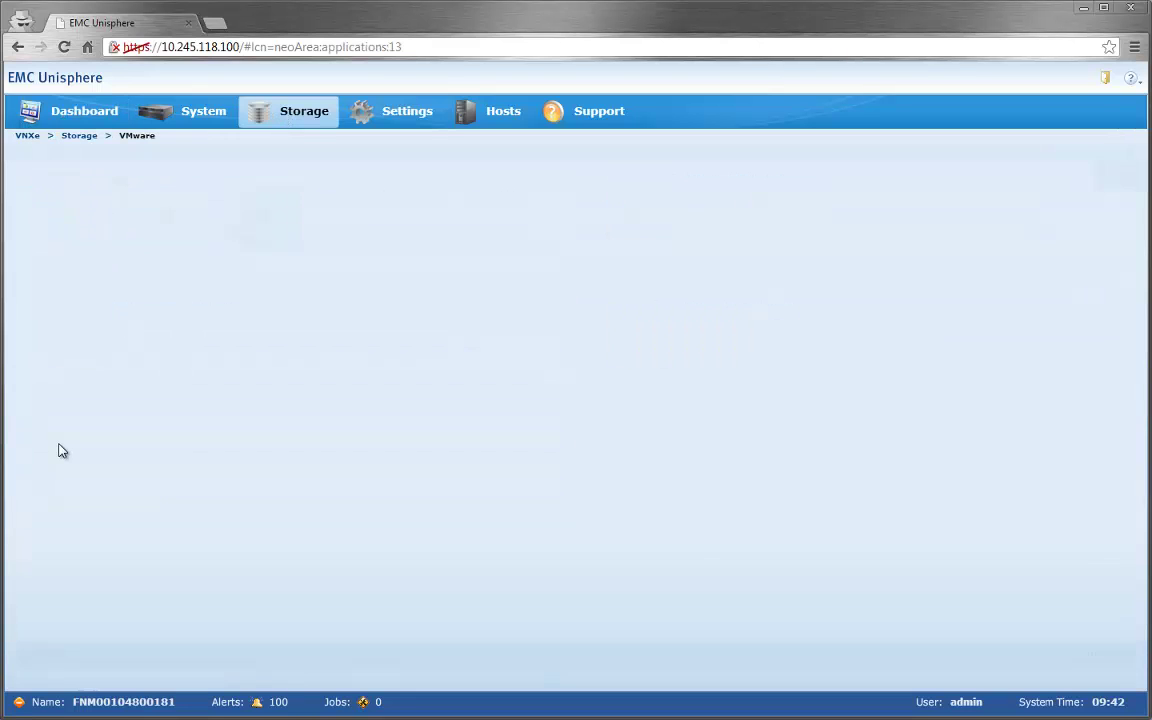
{"action": "double_click", "coordinate": [60, 232]}
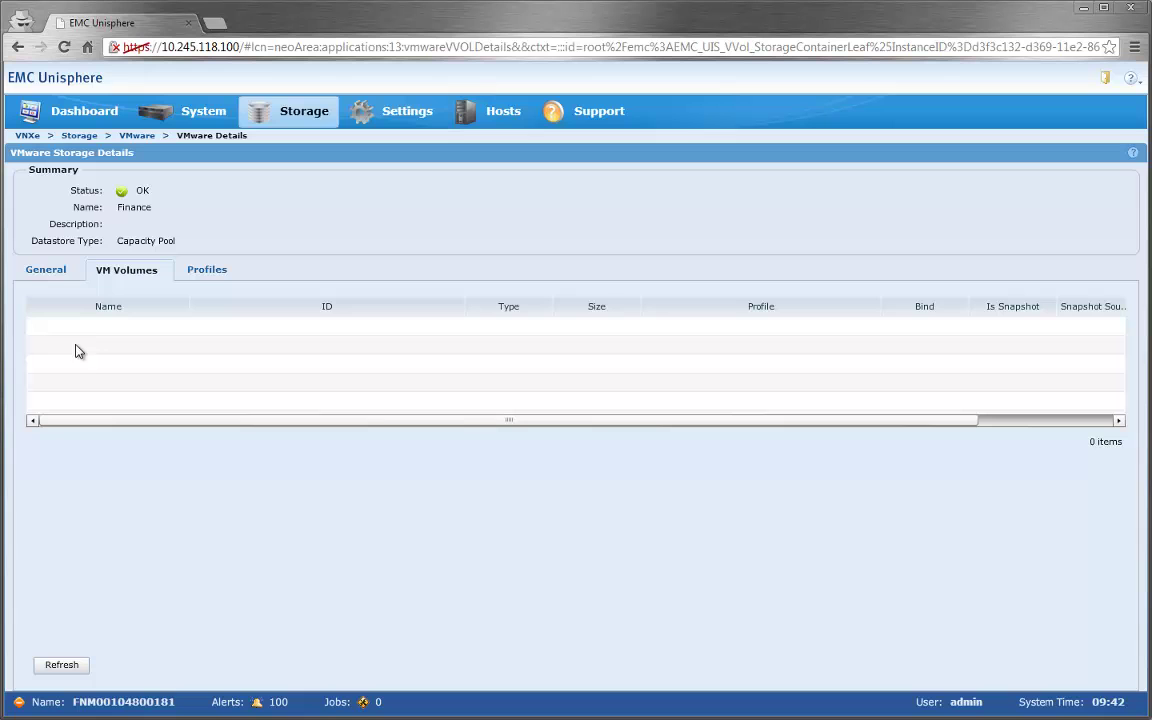
{"action": "left_click", "coordinate": [137, 135]}
{"action": "double_click", "coordinate": [252, 210]}
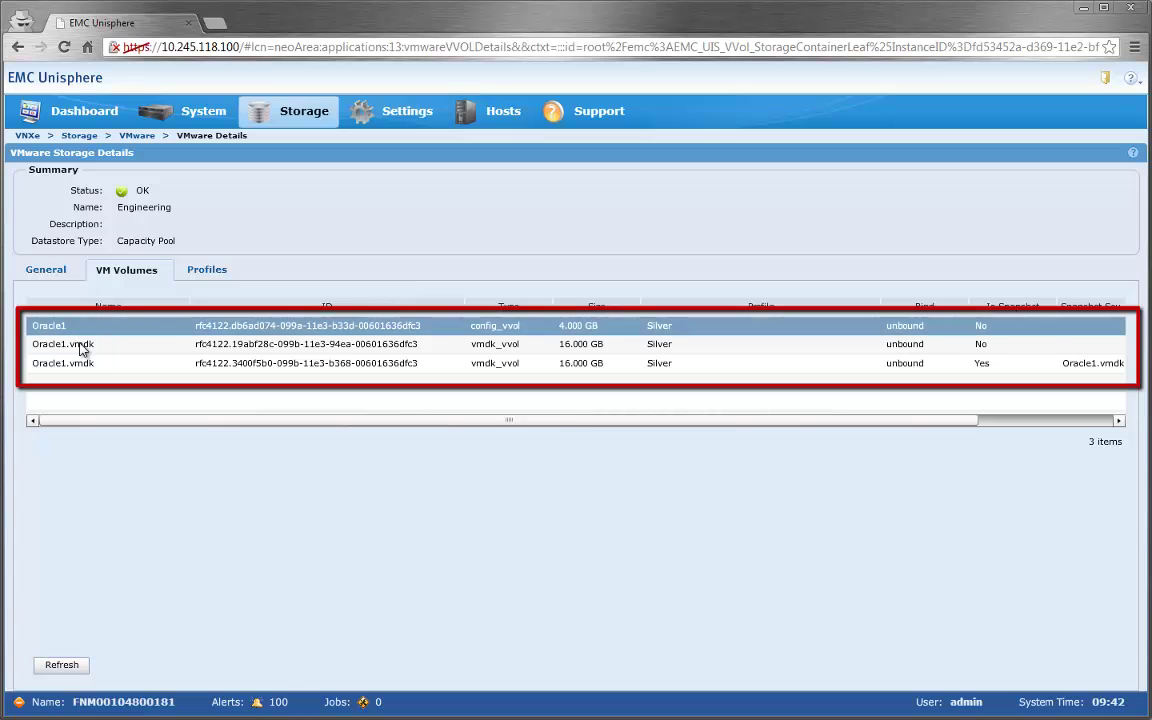
{"action": "left_click", "coordinate": [78, 344]}
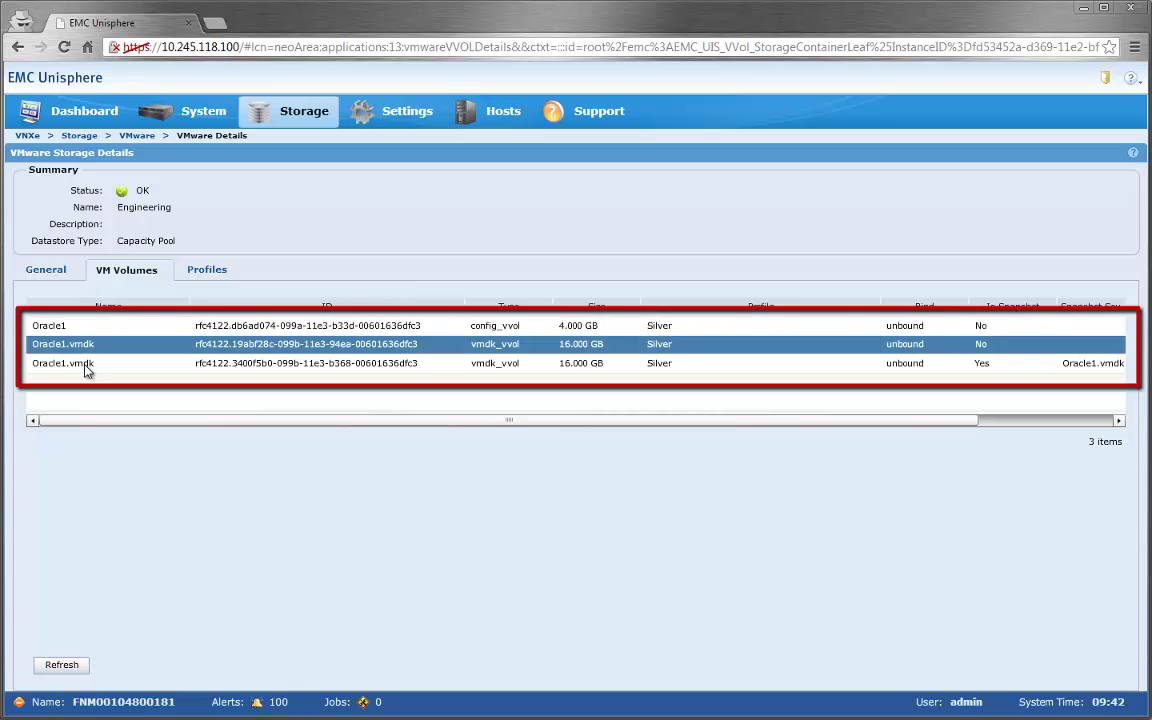
{"action": "left_click", "coordinate": [85, 366]}
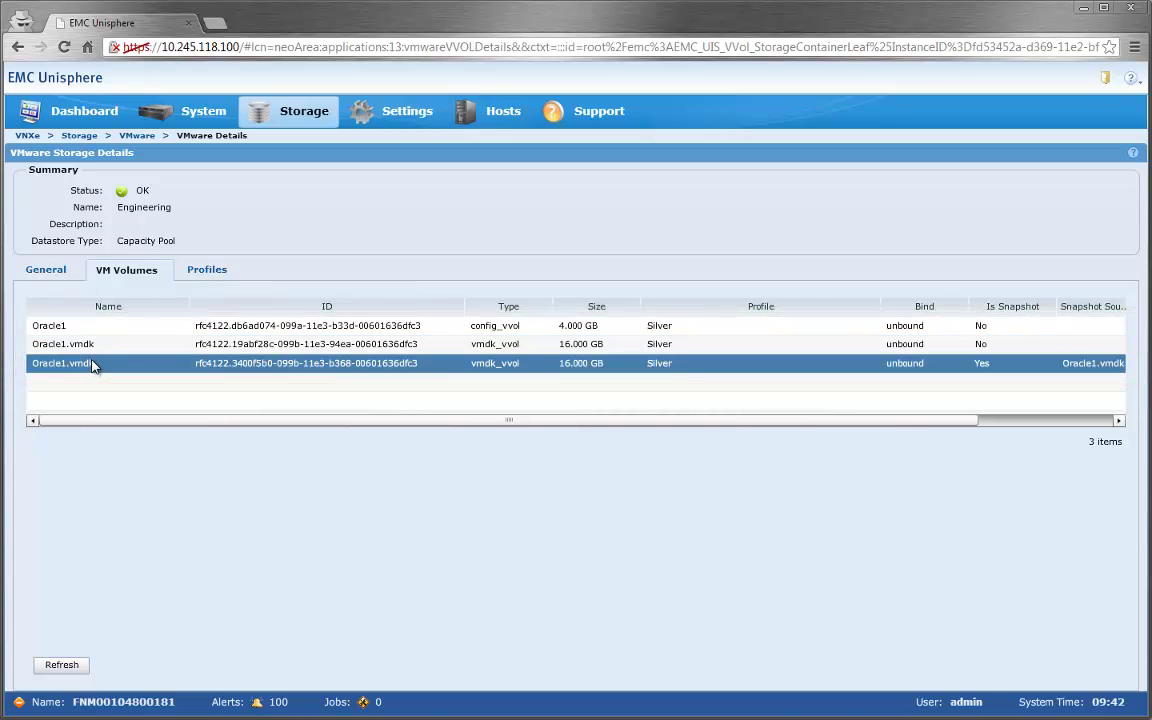